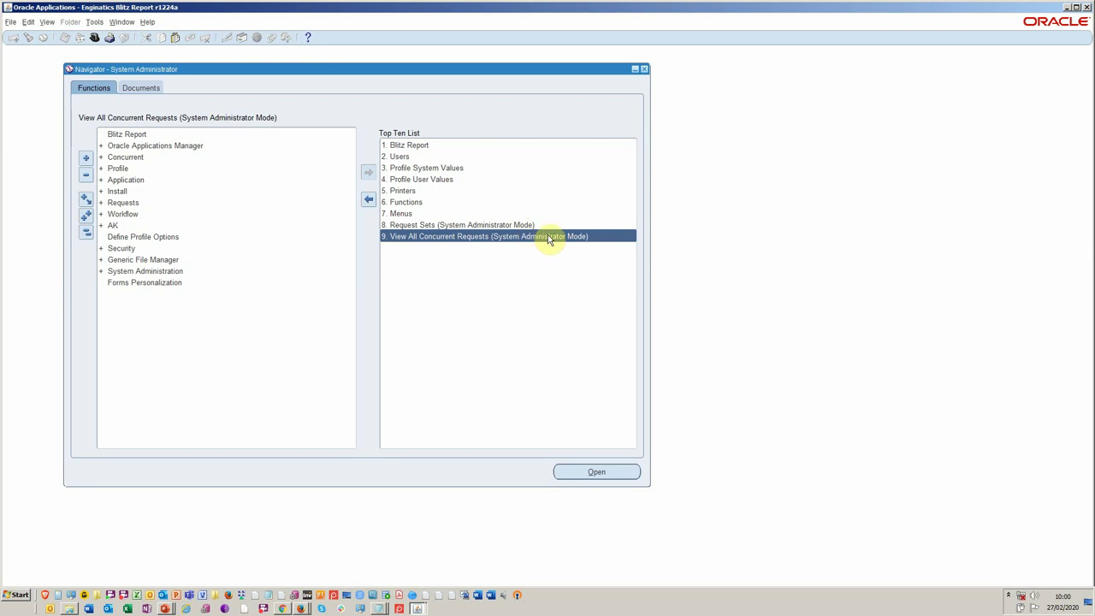
Open View All Concurrent Requests (System Administrator Mode) and find specific requests with a name matching Inv%.
{"action": "double_click", "coordinate": [547, 237]}
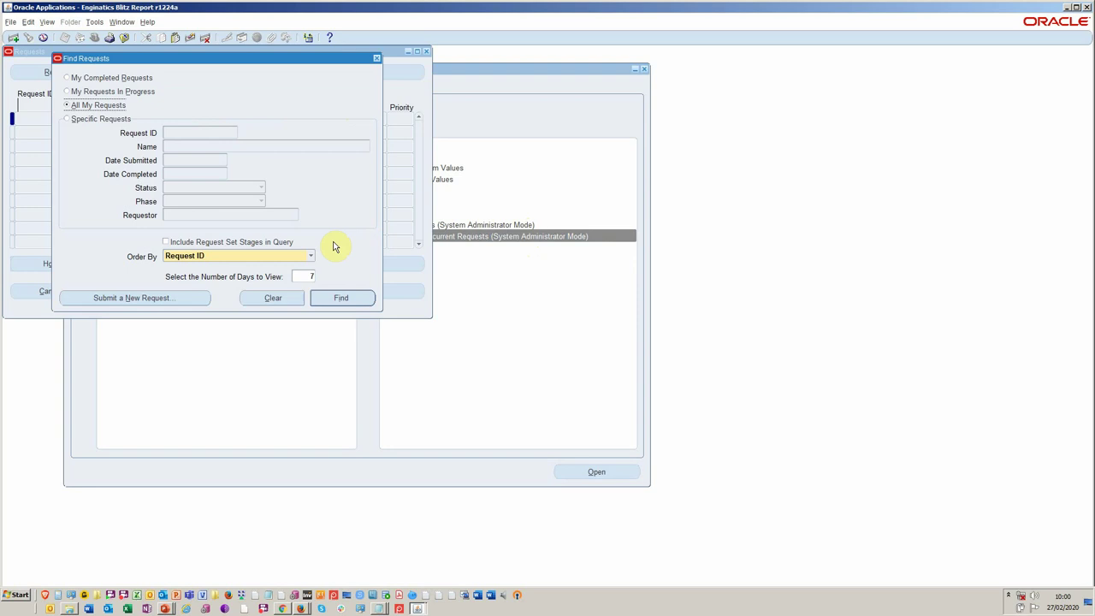
{"action": "left_click", "coordinate": [109, 119]}
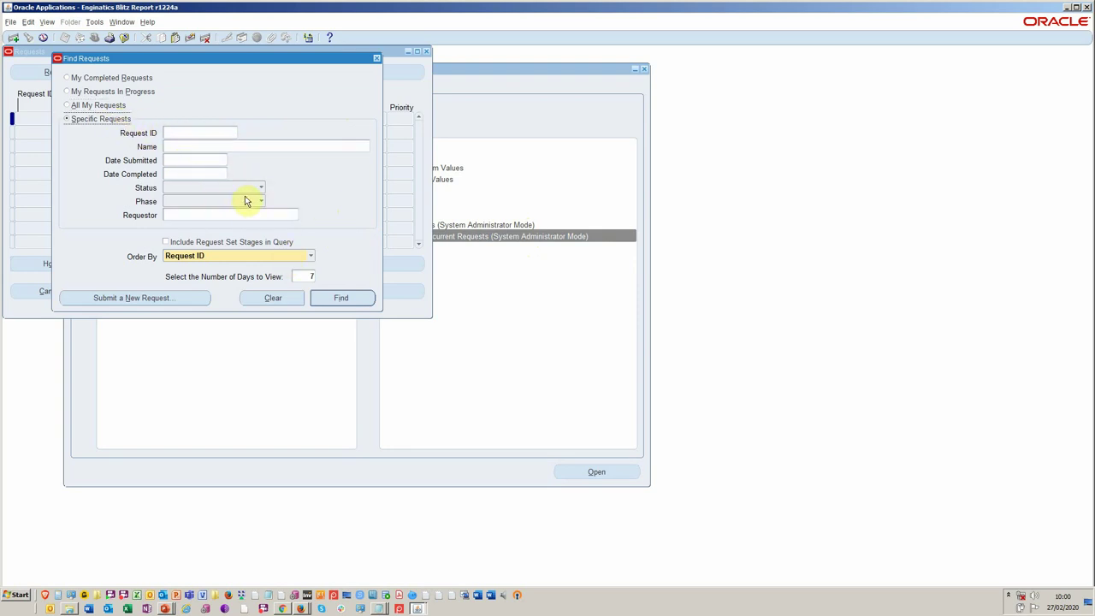
{"action": "left_click", "coordinate": [251, 147]}
{"action": "type", "text": "Inv%"}
{"action": "key", "text": "Return"}
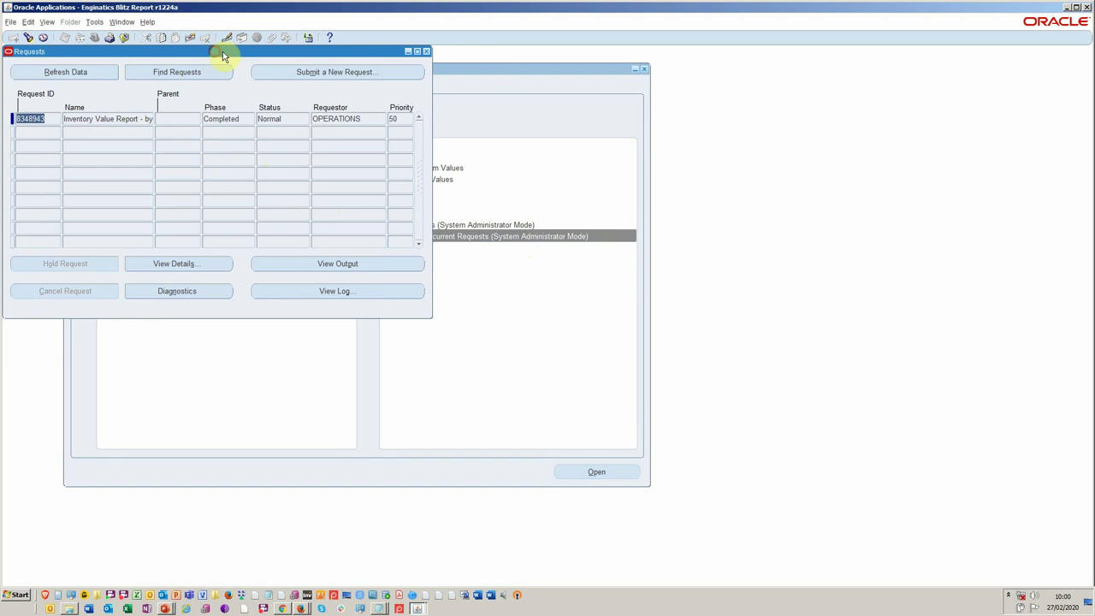
Inspect the parameters in the details of the Inventory Value Report request, and close the request windows.
{"action": "left_click_drag", "start_coordinate": [223, 51], "coordinate": [313, 78]}
{"action": "left_click", "coordinate": [307, 291]}
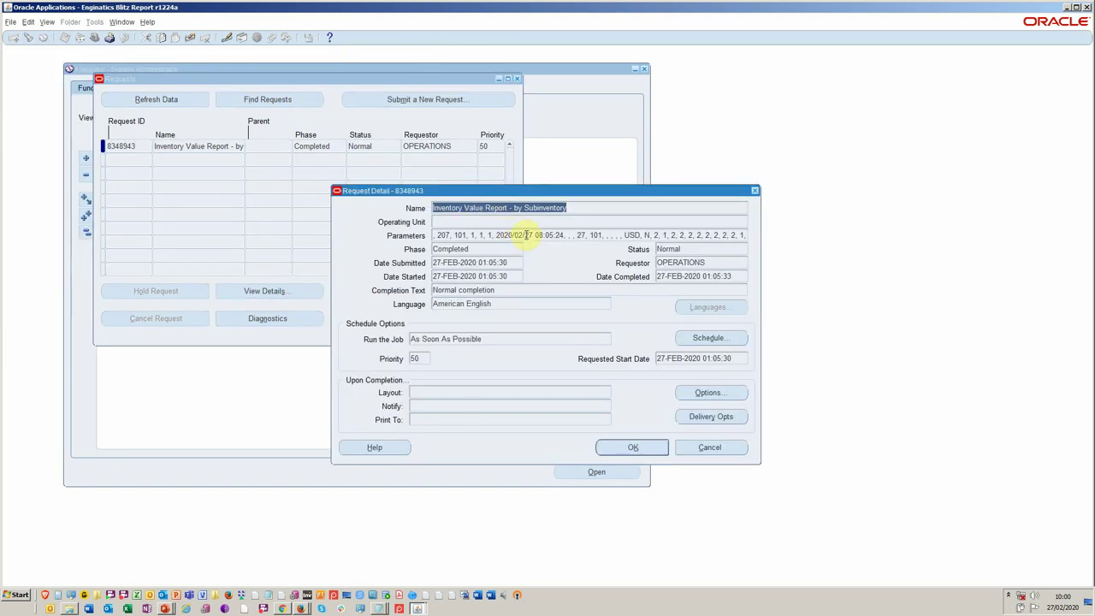
{"action": "left_click", "coordinate": [526, 235]}
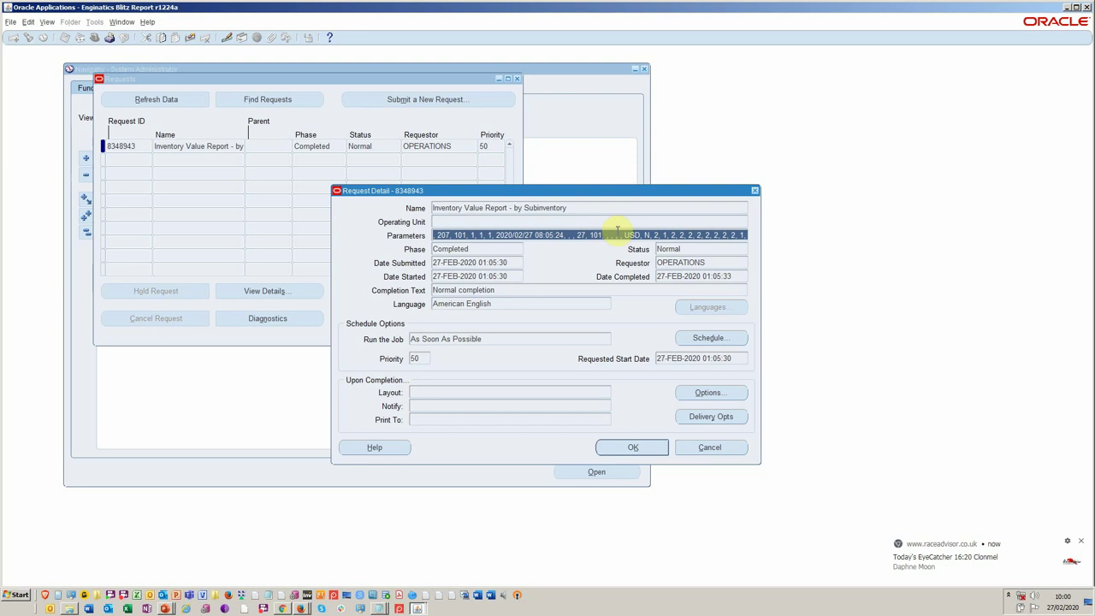
{"action": "left_click", "coordinate": [634, 448]}
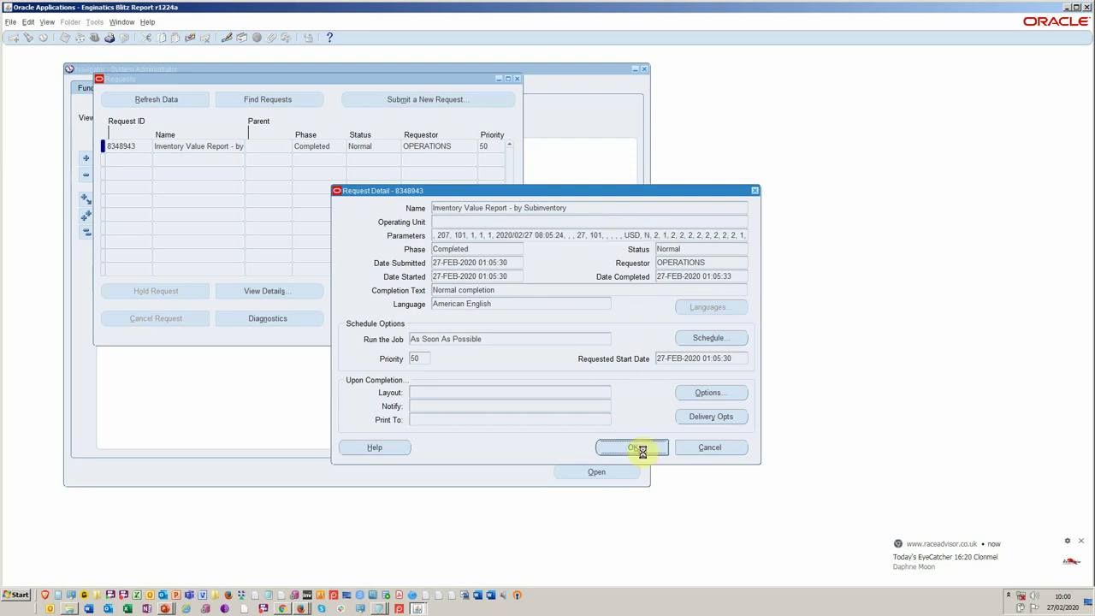
{"action": "left_click", "coordinate": [310, 293]}
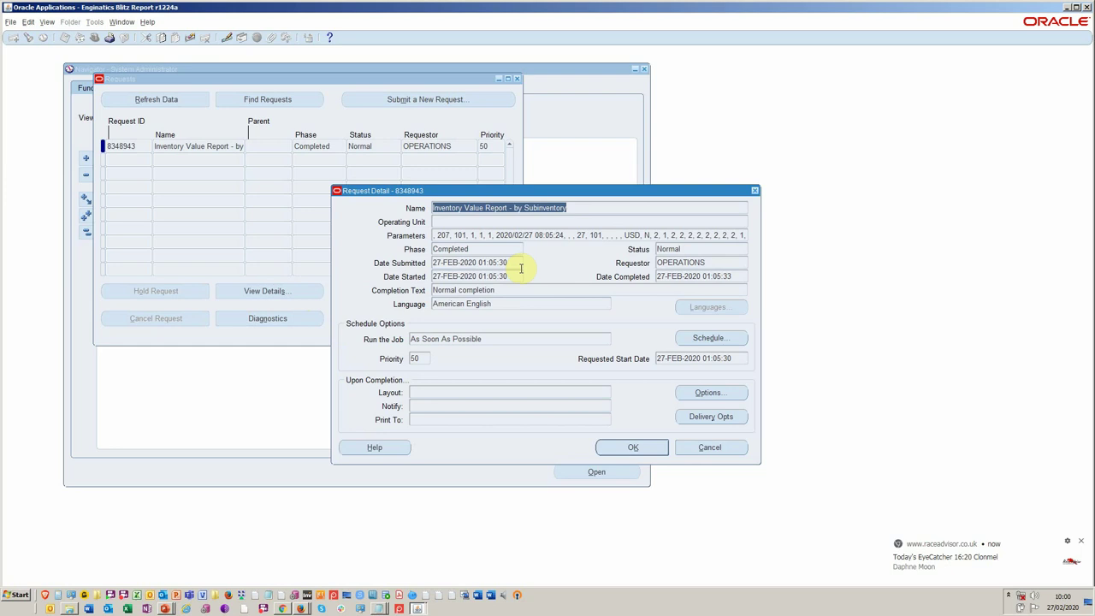
{"action": "left_click", "coordinate": [755, 190]}
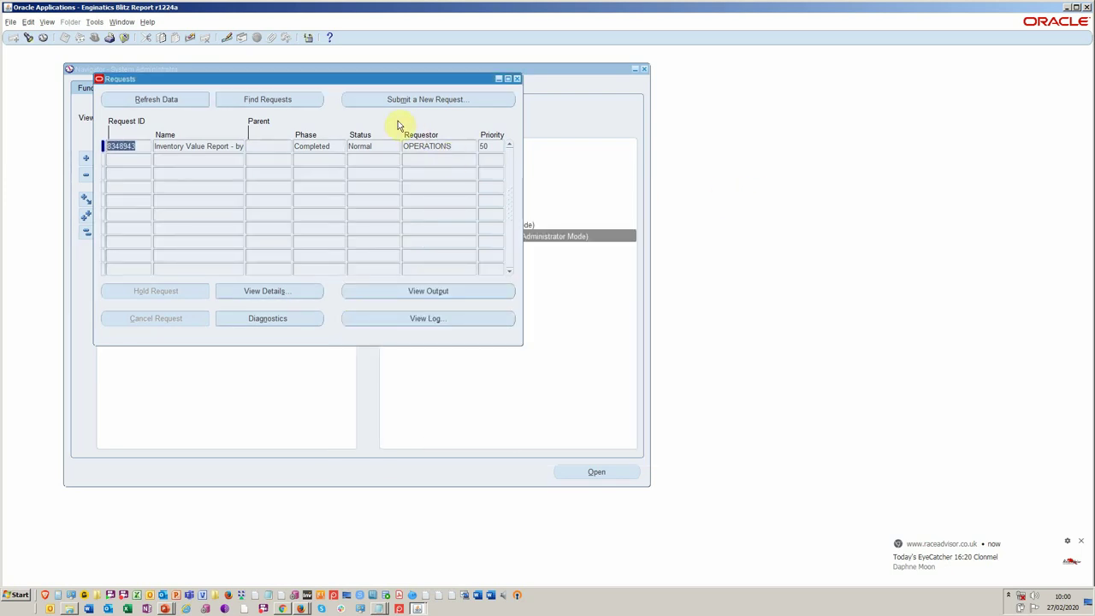
{"action": "left_click_drag", "start_coordinate": [378, 78], "coordinate": [408, 146]}
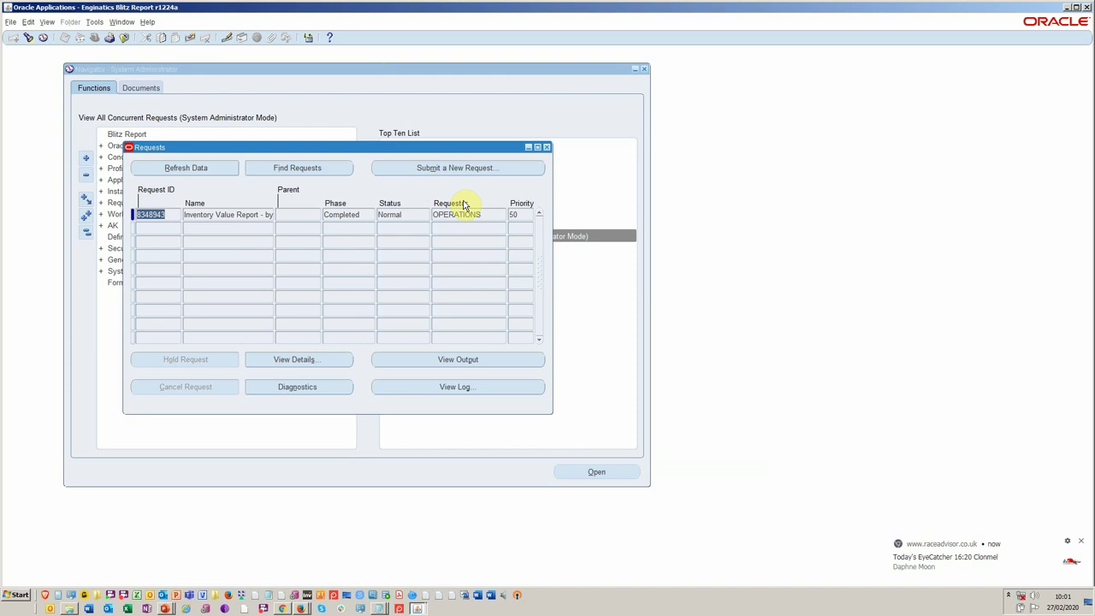
{"action": "left_click", "coordinate": [547, 148]}
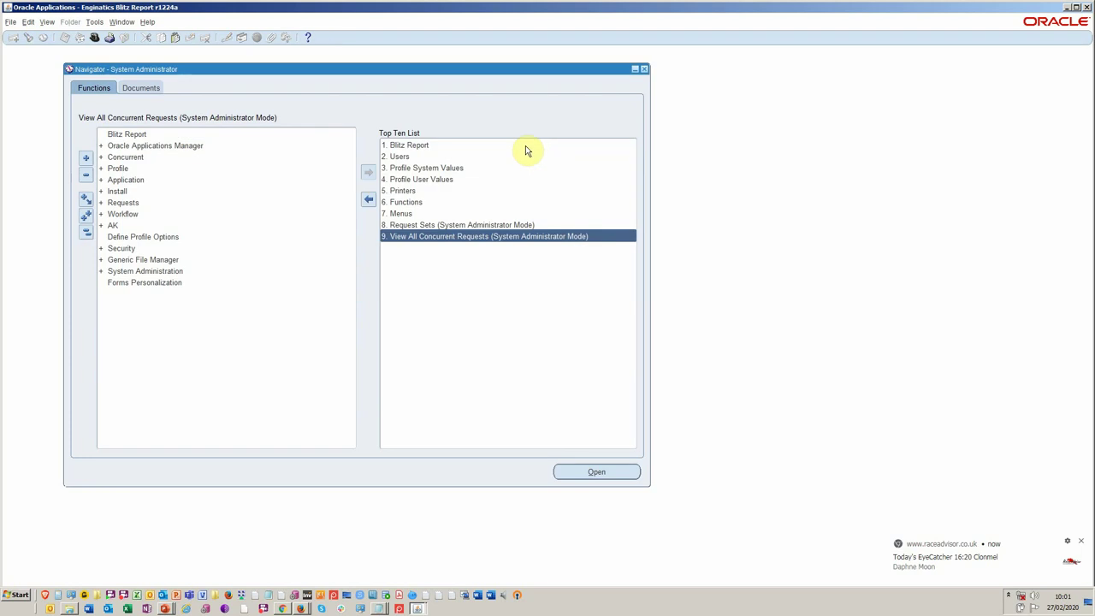
Open Blitz Report, search the reports for "concurrent requests" and load the FND Concurrent Requests report.
{"action": "left_click", "coordinate": [432, 145]}
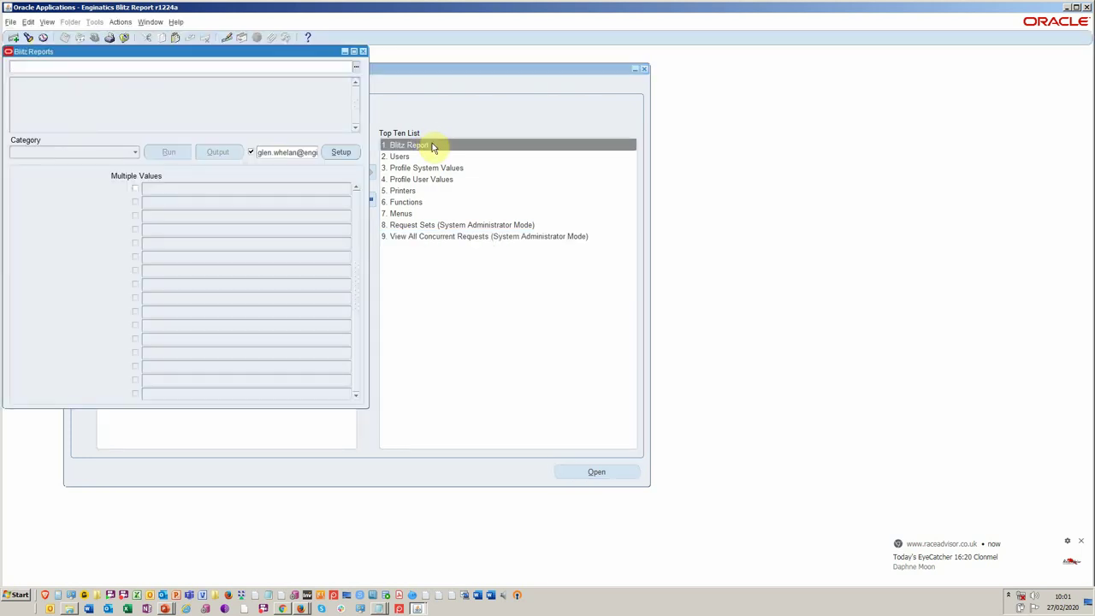
{"action": "left_click_drag", "start_coordinate": [236, 51], "coordinate": [388, 95]}
{"action": "left_click", "coordinate": [289, 112]}
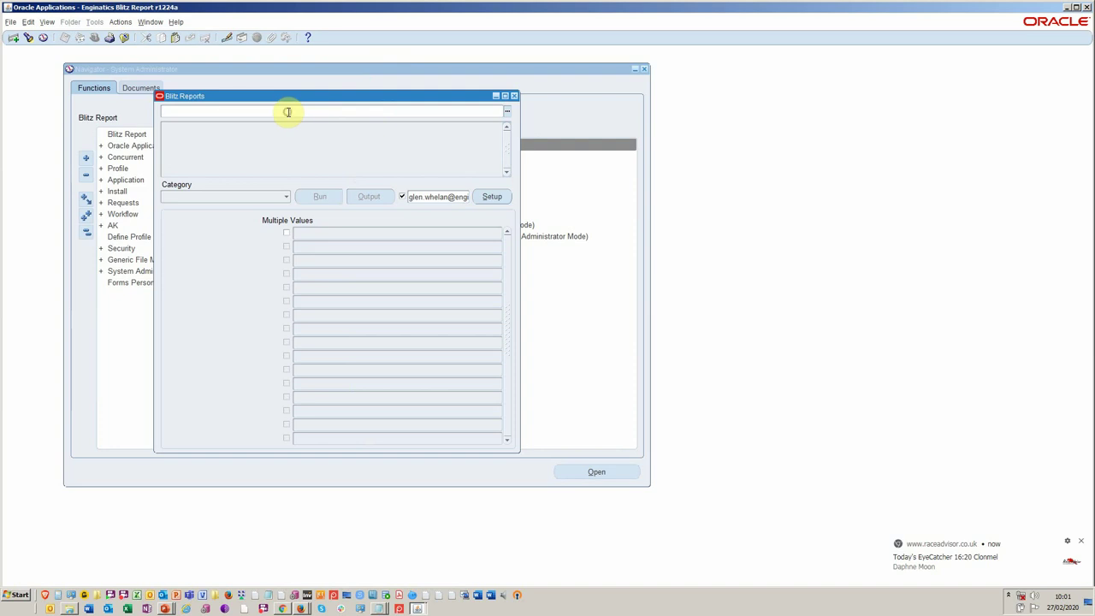
{"action": "type", "text": "concurrent requests"}
{"action": "key", "text": "Return"}
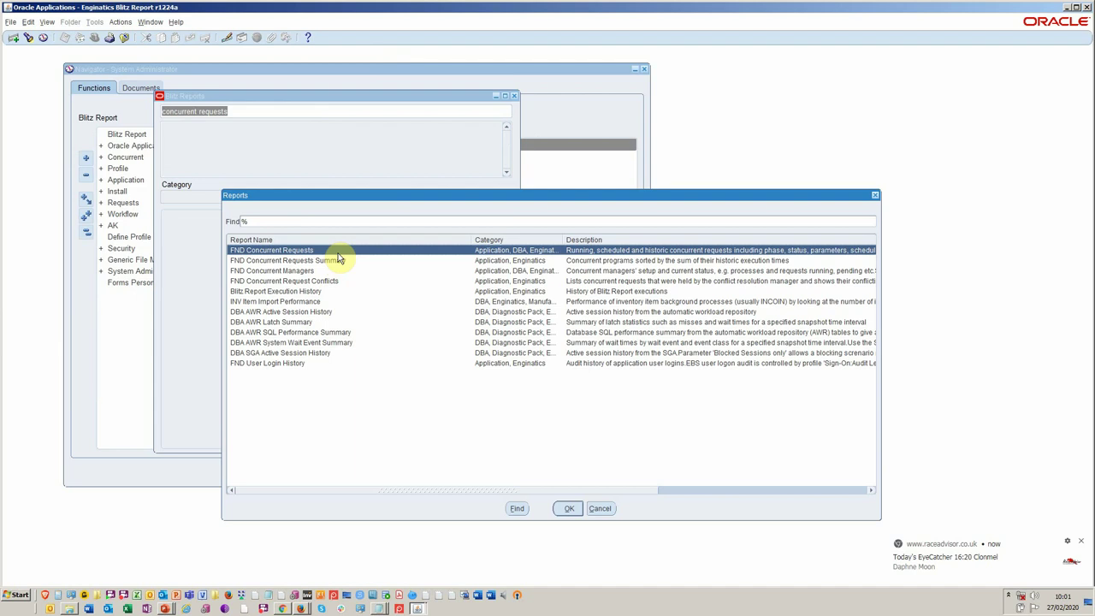
{"action": "double_click", "coordinate": [340, 251]}
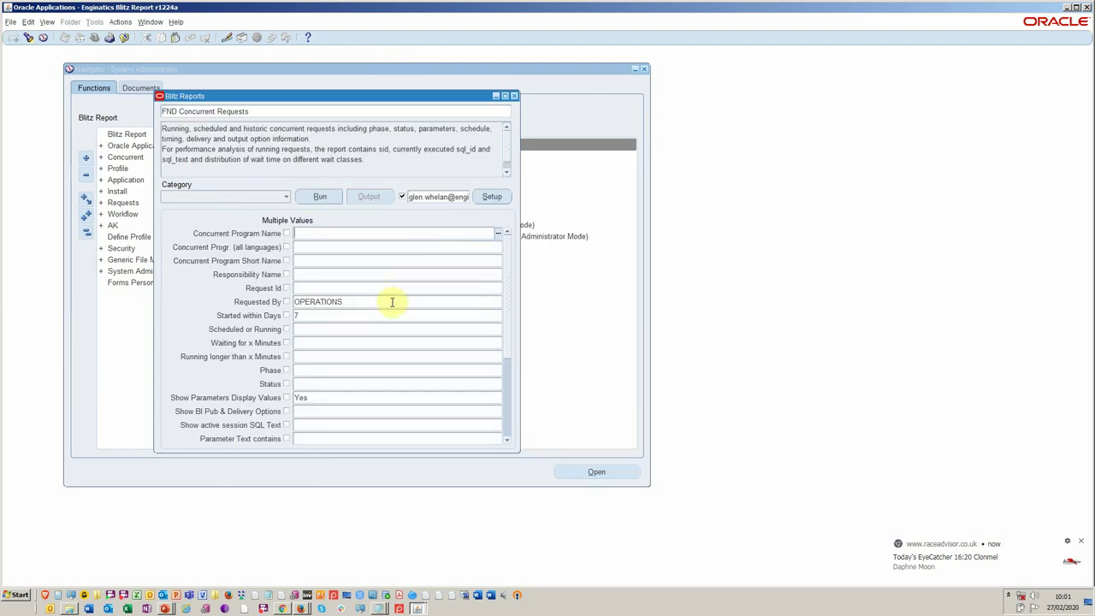
Clear the Requested By parameter and set Started within Days to 14.
{"action": "left_click", "coordinate": [391, 301]}
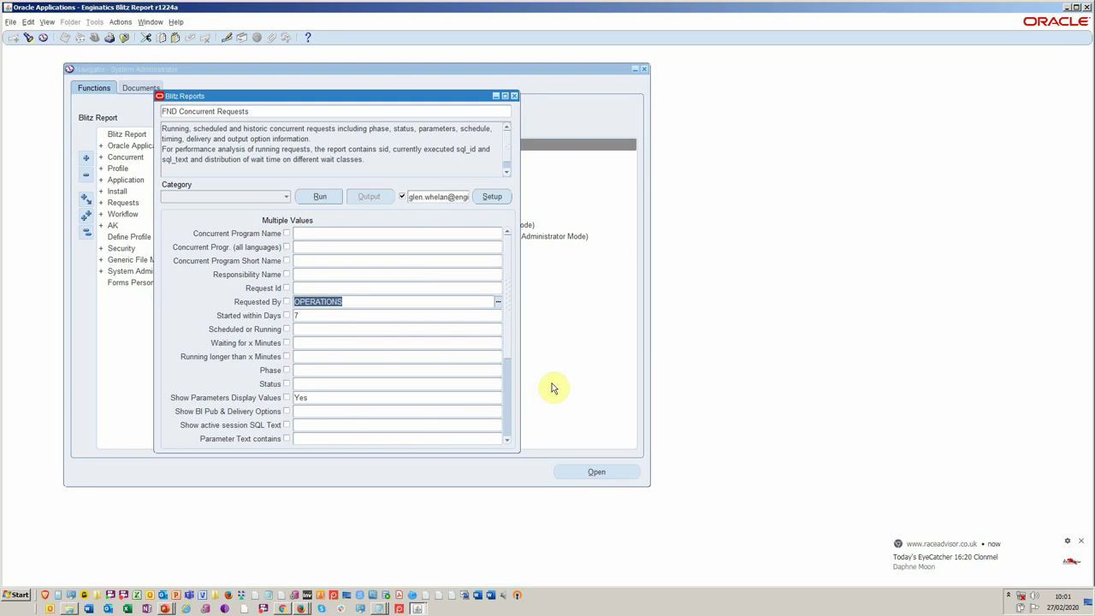
{"action": "left_click", "coordinate": [482, 324]}
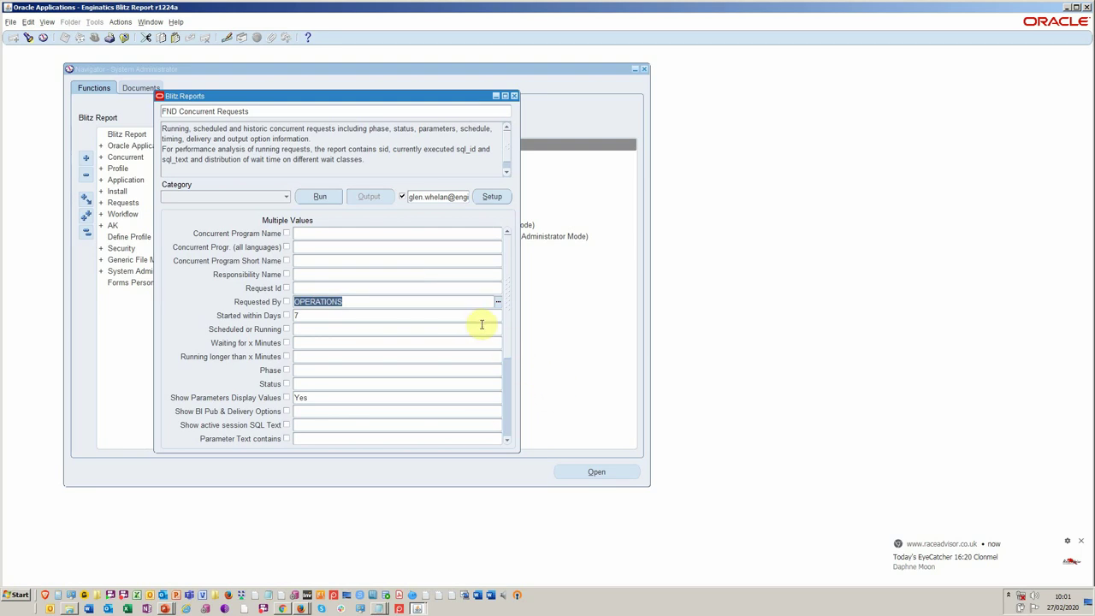
{"action": "key", "text": "Delete"}
{"action": "key", "text": "Tab"}
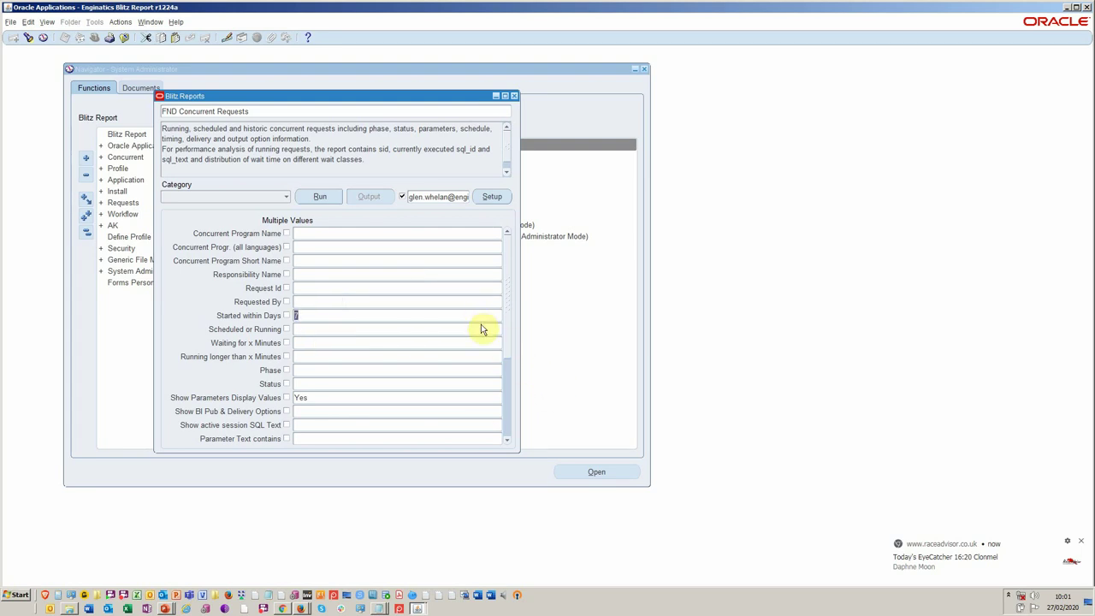
{"action": "type", "text": "14"}
{"action": "key", "text": "Tab"}
Look through the remaining report parameters and run FND Concurrent Requests to Excel, dismissing the desktop notification.
{"action": "left_click", "coordinate": [409, 344]}
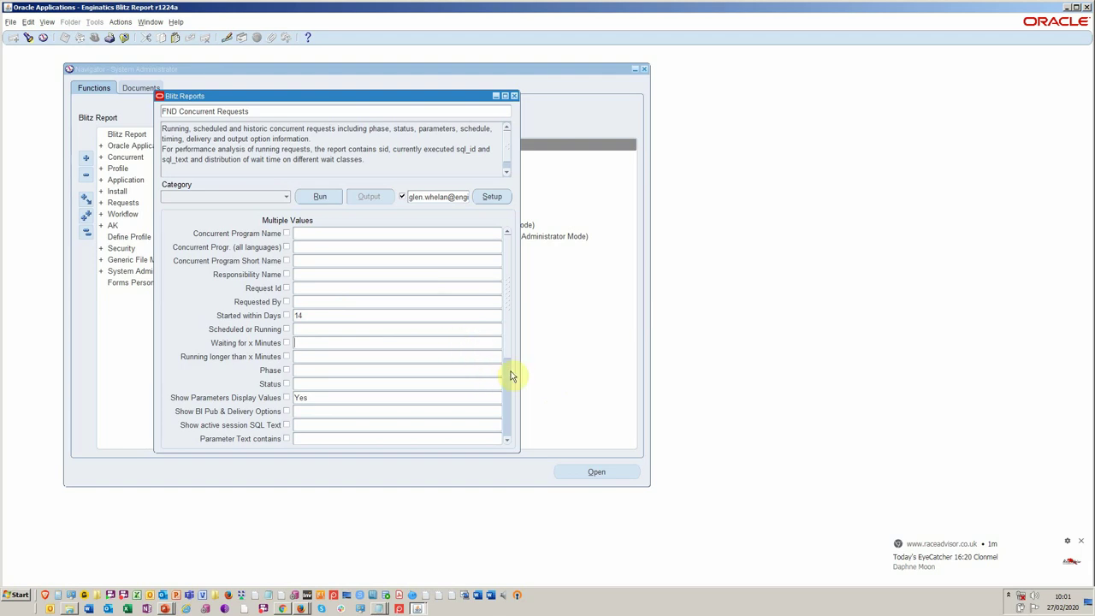
{"action": "scroll", "coordinate": [504, 385], "scroll_direction": "down", "scroll_amount": 2}
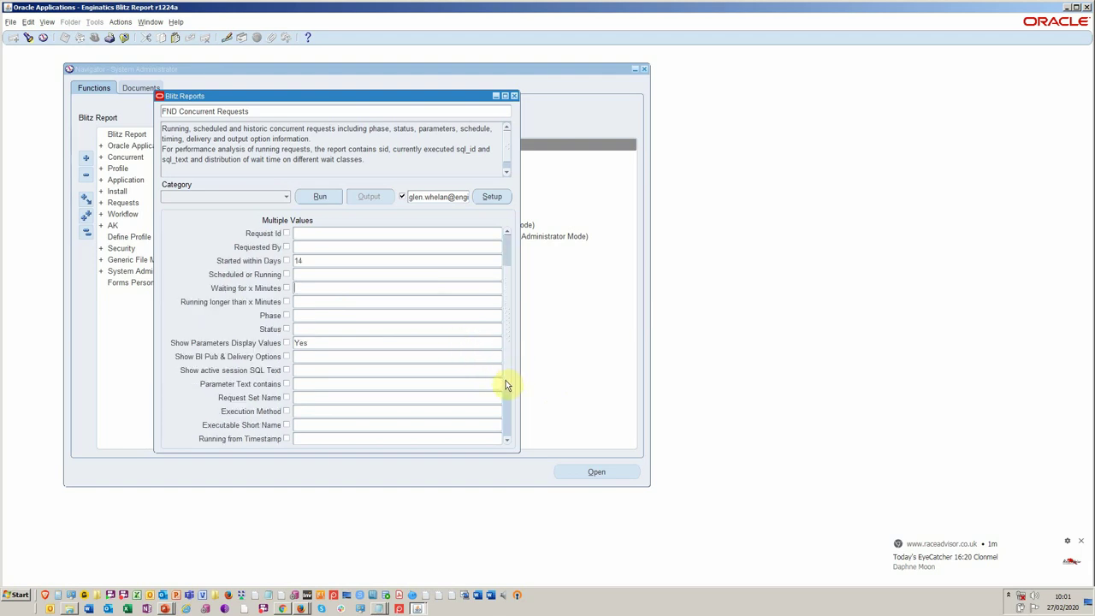
{"action": "left_click", "coordinate": [427, 341]}
{"action": "scroll", "coordinate": [510, 416], "scroll_direction": "down", "scroll_amount": 2}
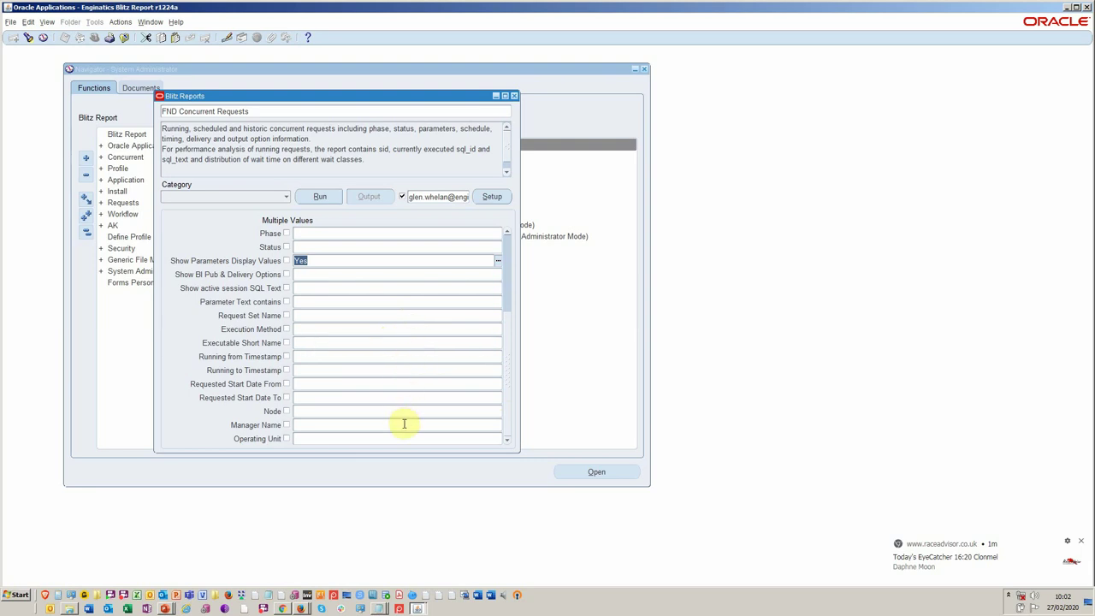
{"action": "left_click", "coordinate": [315, 198]}
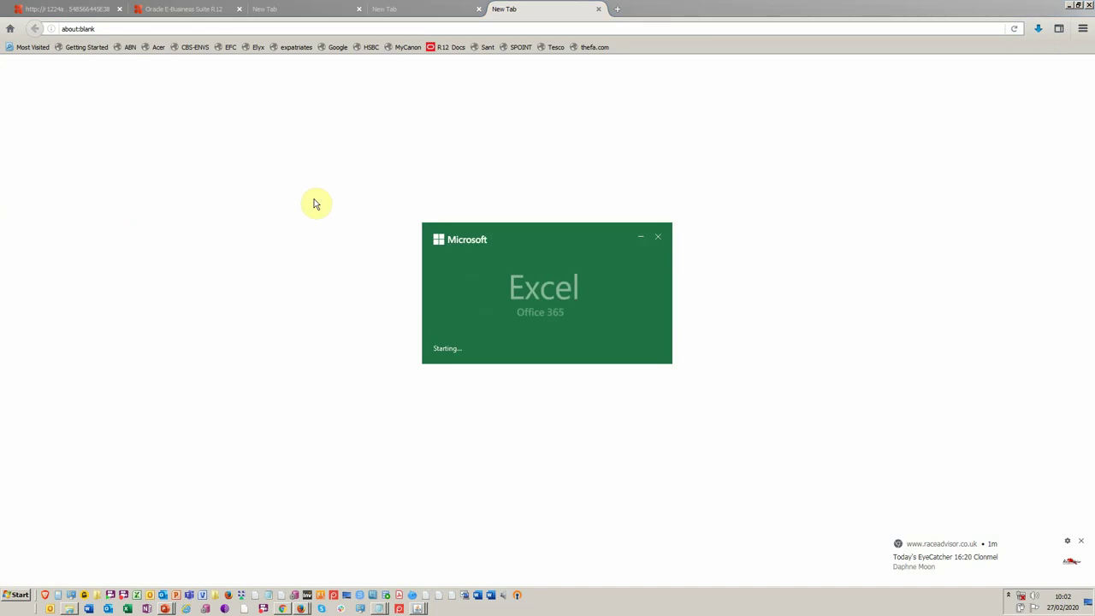
{"action": "left_click", "coordinate": [1082, 541]}
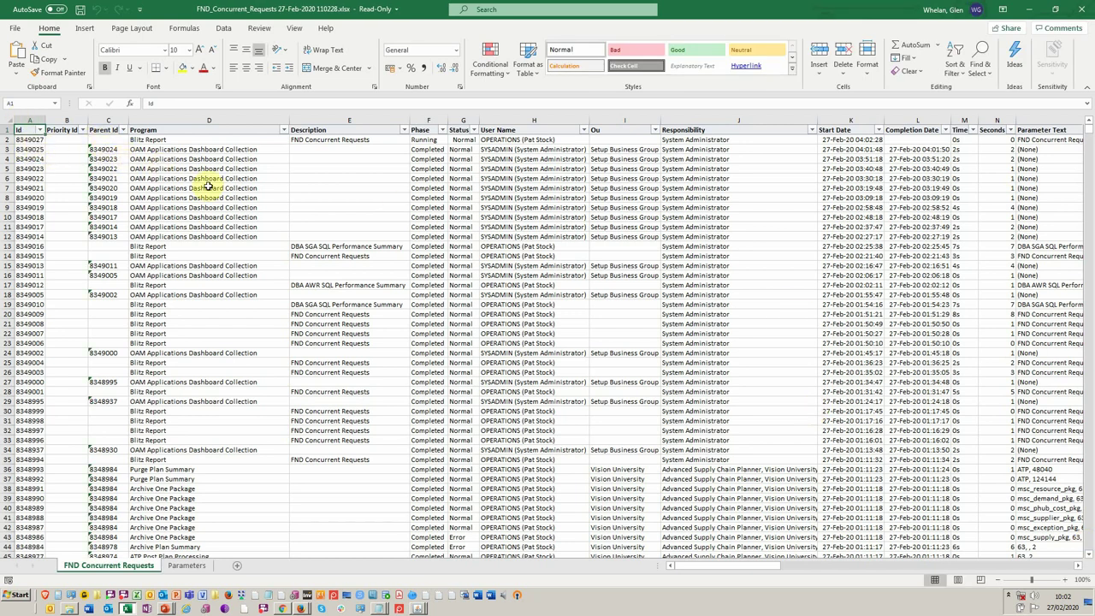
Examine the report's columns in row 6 of the Excel output, from Description through parameters and schedule to Conflict Wait Time.
{"action": "left_click", "coordinate": [423, 178]}
{"action": "key", "text": "Left"}
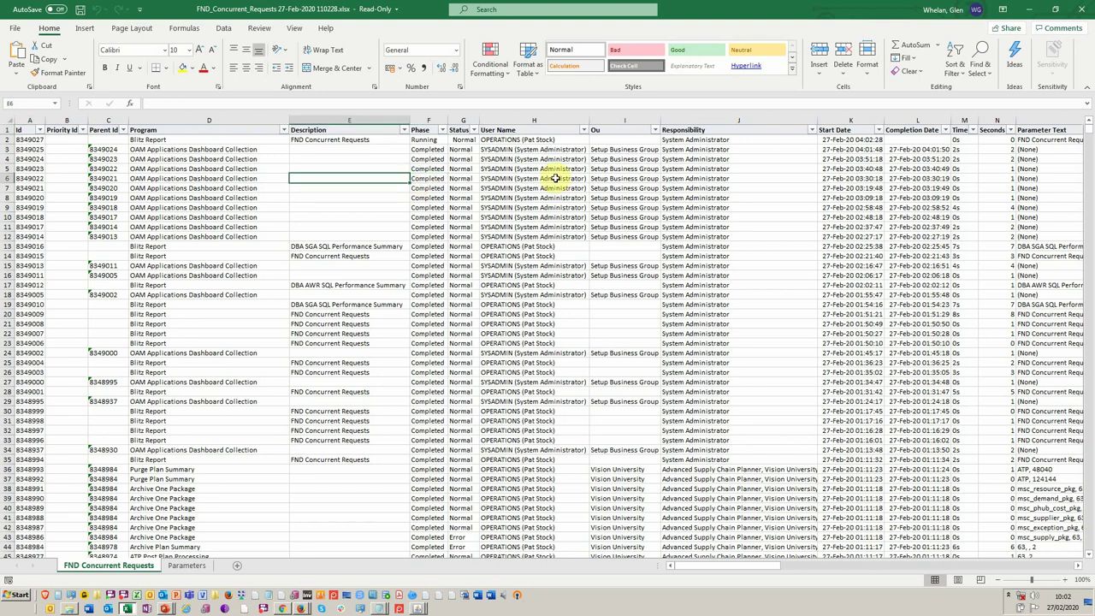
{"action": "key", "text": "Right"}
{"action": "key", "text": "Right"}
{"action": "key", "text": "Right"}
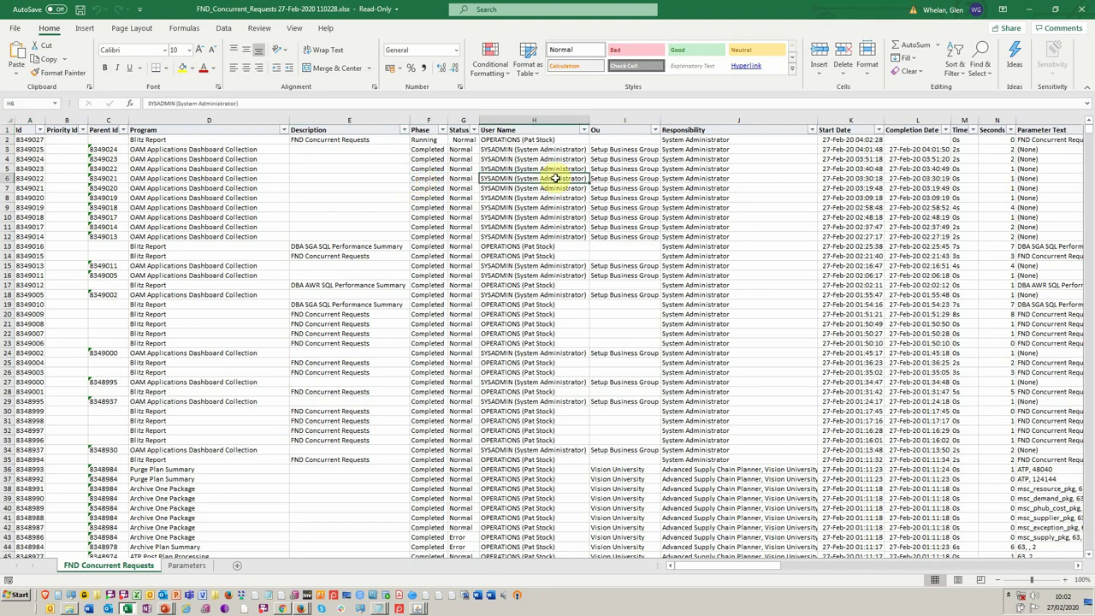
{"action": "key", "text": "Right"}
{"action": "key", "text": "Right"}
{"action": "key", "text": "Right"}
{"action": "key", "text": "Right"}
{"action": "key", "text": "Right"}
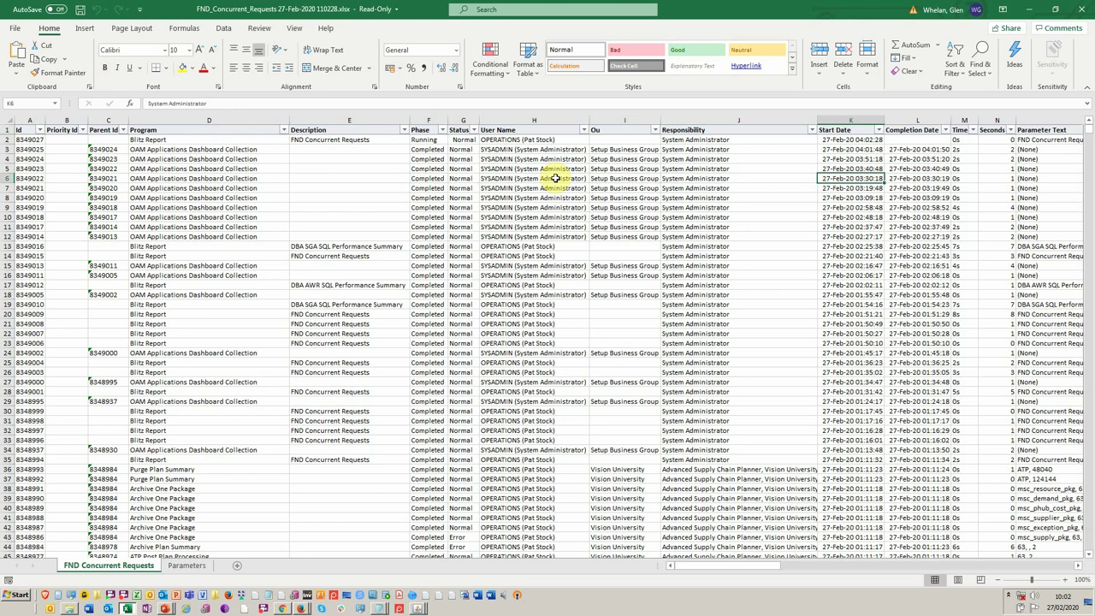
{"action": "key", "text": "Right"}
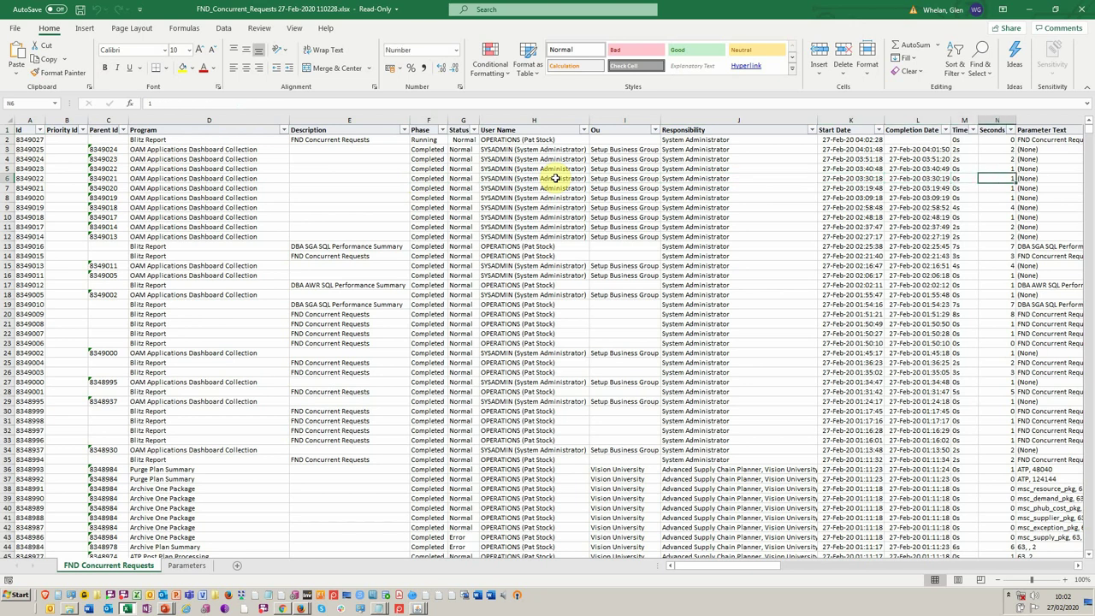
{"action": "key", "text": "Left"}
{"action": "key", "text": "Right"}
{"action": "key", "text": "Right"}
{"action": "key", "text": "Right"}
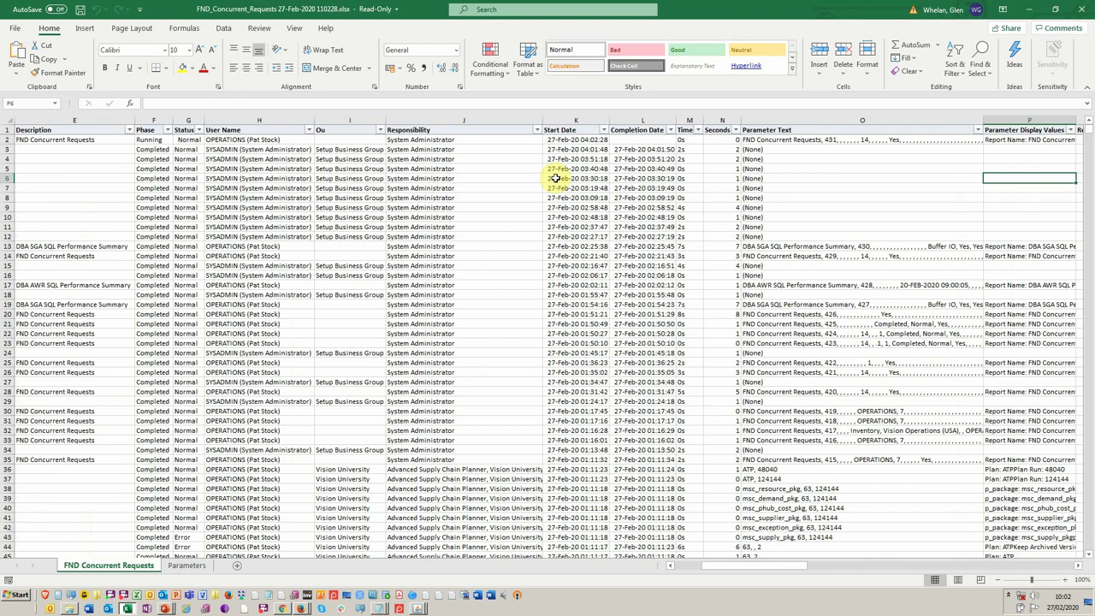
{"action": "key", "text": "Right"}
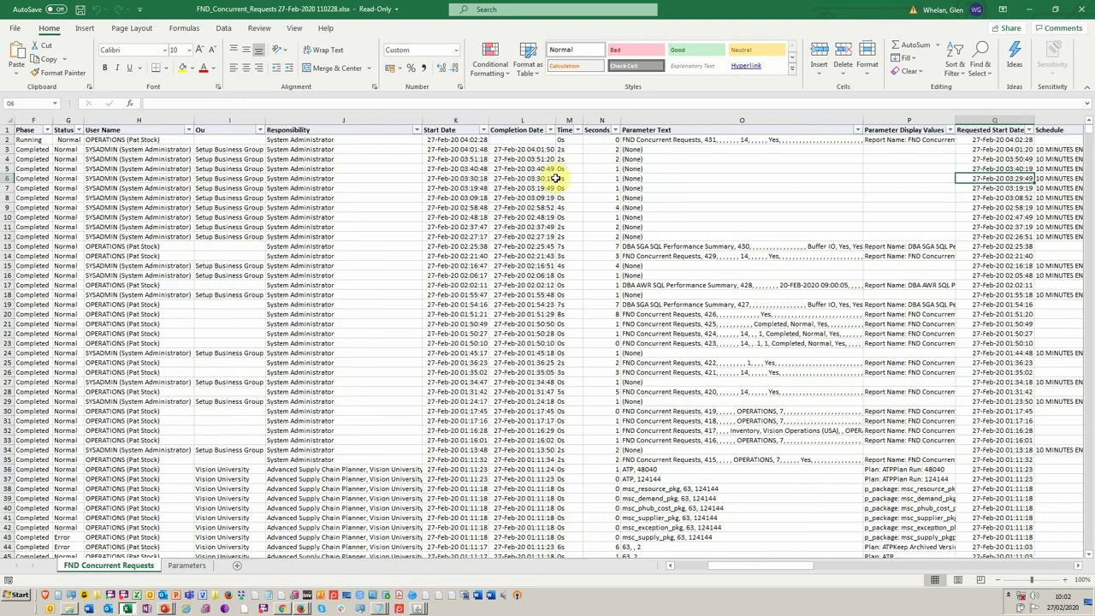
{"action": "key", "text": "Right"}
{"action": "key", "text": "Right"}
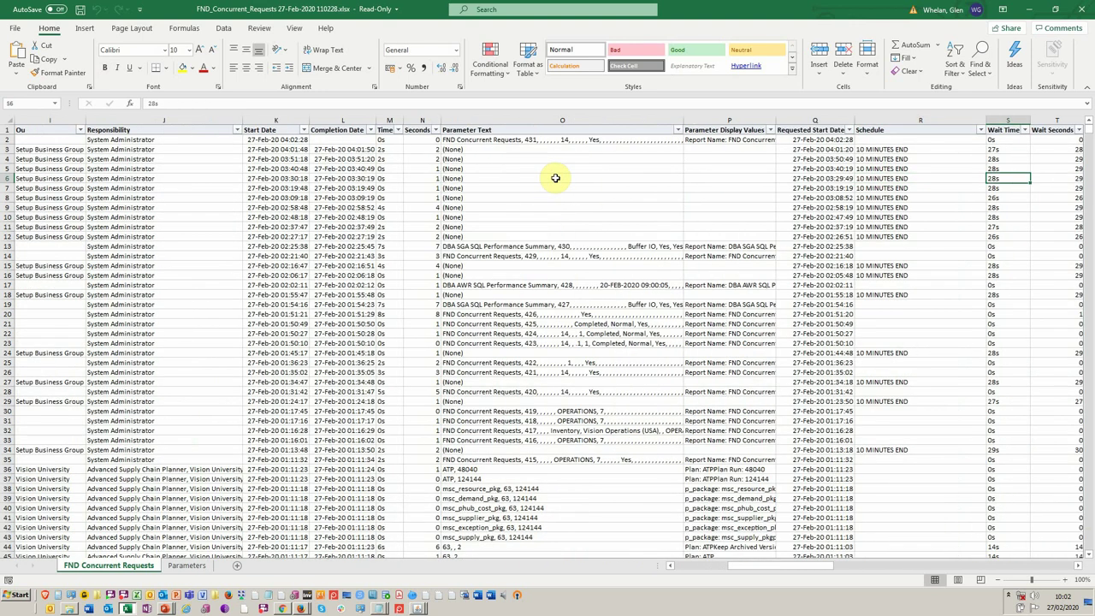
{"action": "key", "text": "Right"}
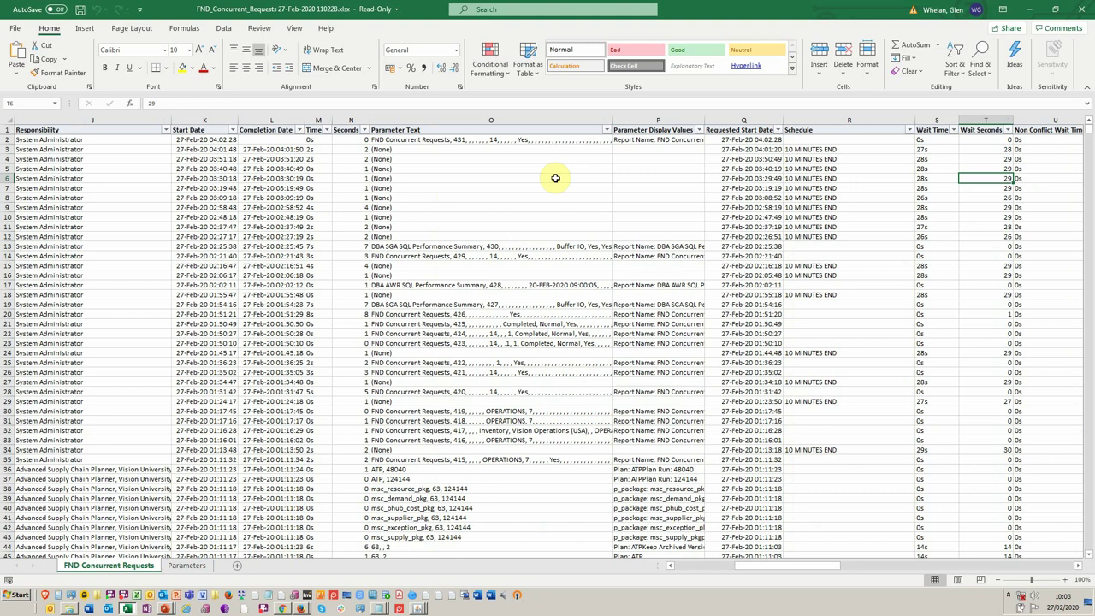
{"action": "key", "text": "Right"}
{"action": "key", "text": "Right"}
{"action": "key", "text": "Right"}
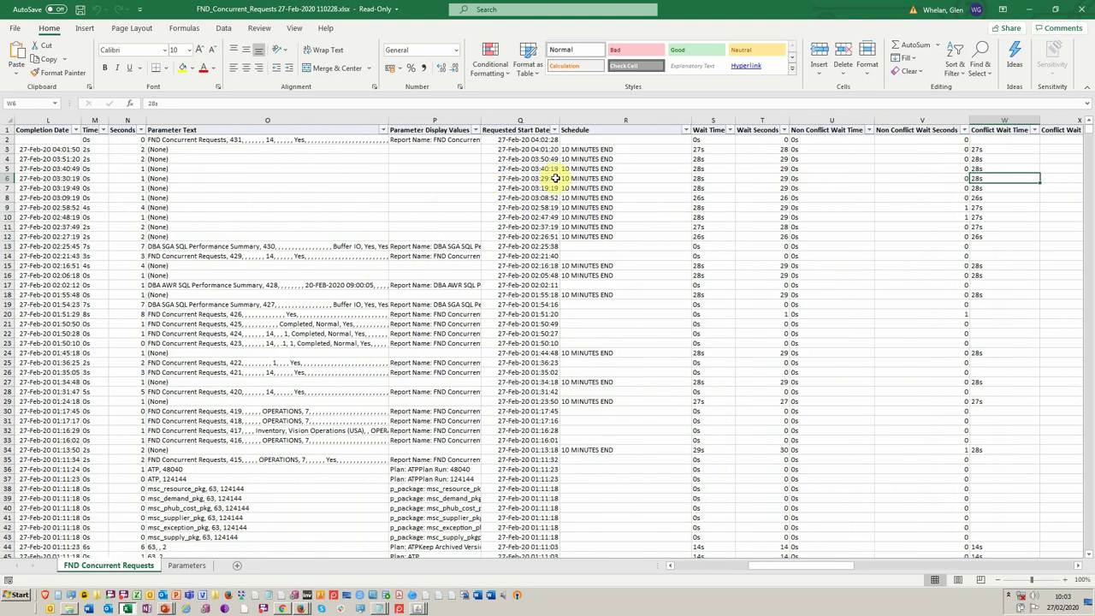
{"action": "key", "text": "Left"}
{"action": "key", "text": "Left"}
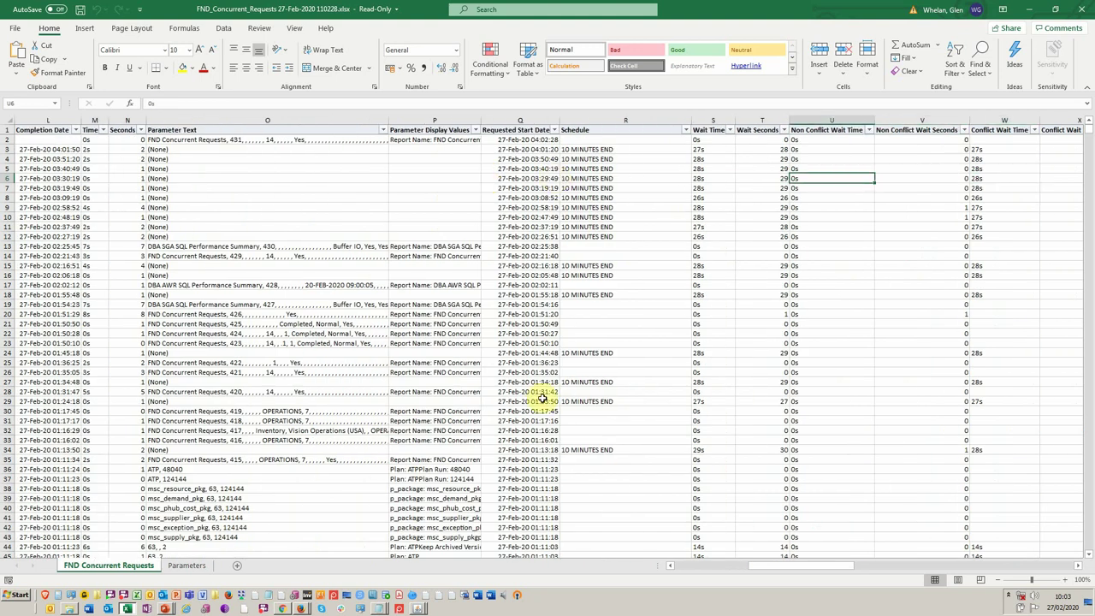
Return to the Program, Status and User Name columns and look down through the listed concurrent requests.
{"action": "left_click", "coordinate": [757, 567]}
{"action": "left_click_drag", "start_coordinate": [756, 568], "coordinate": [690, 570]}
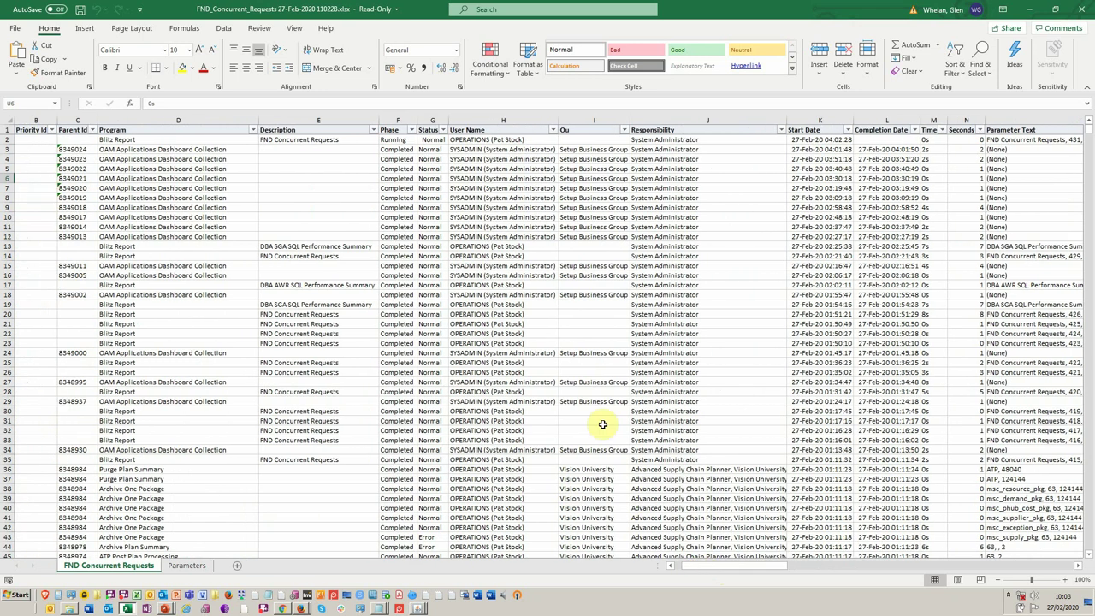
{"action": "scroll", "coordinate": [513, 393], "scroll_direction": "down", "scroll_amount": 1}
{"action": "left_click", "coordinate": [452, 363]}
{"action": "scroll", "coordinate": [453, 363], "scroll_direction": "down", "scroll_amount": 3}
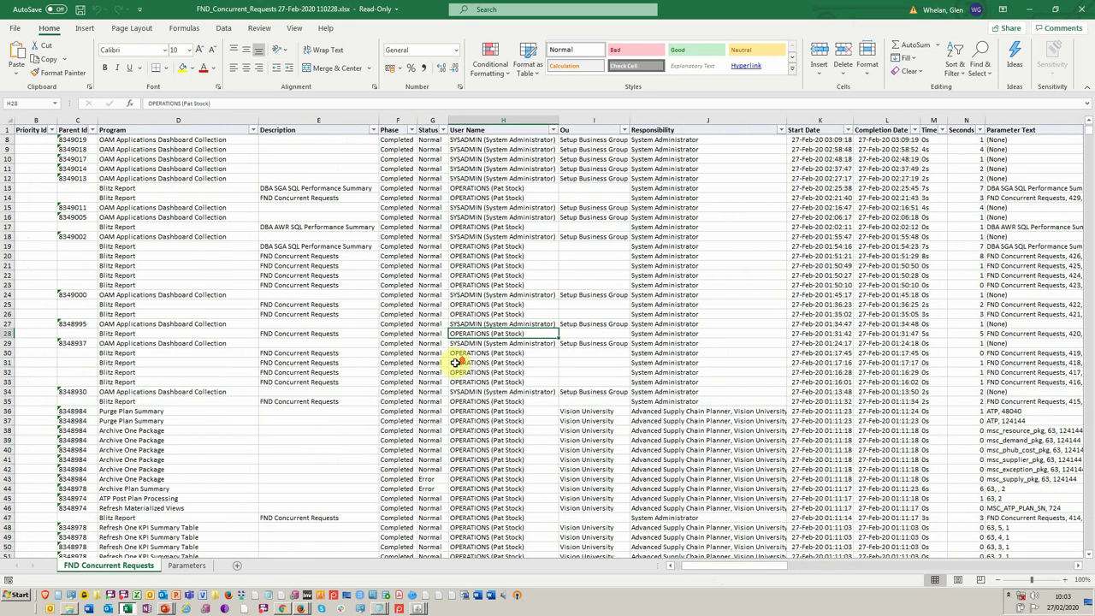
{"action": "scroll", "coordinate": [366, 380], "scroll_direction": "down", "scroll_amount": 3}
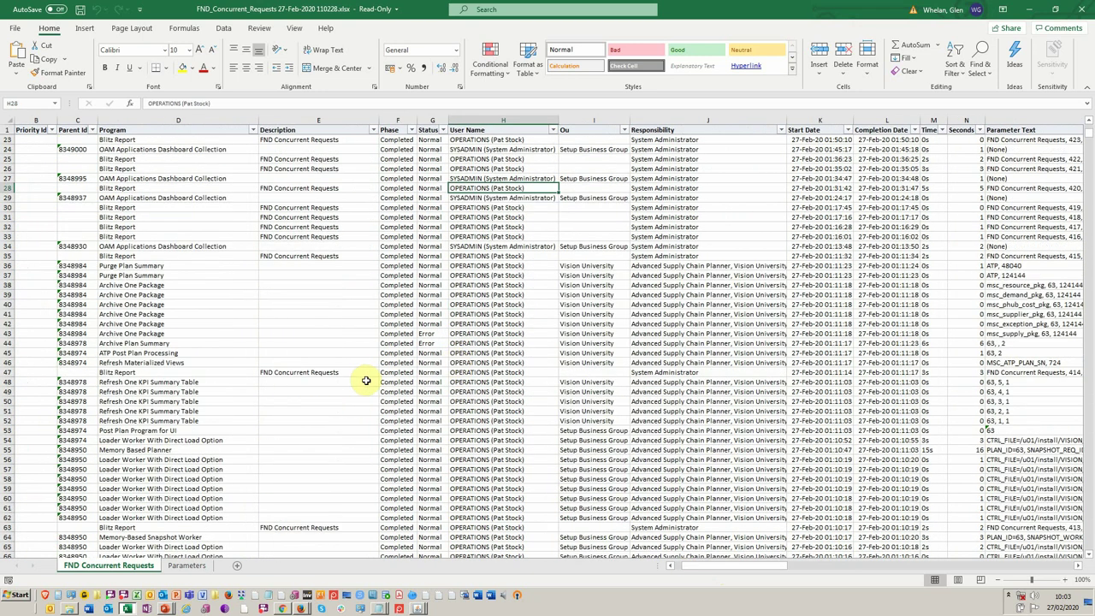
Look further down the request list and examine the Inventory Value Report - by Subinventory row from Program through to Requested Start Date.
{"action": "scroll", "coordinate": [367, 380], "scroll_direction": "down", "scroll_amount": 9}
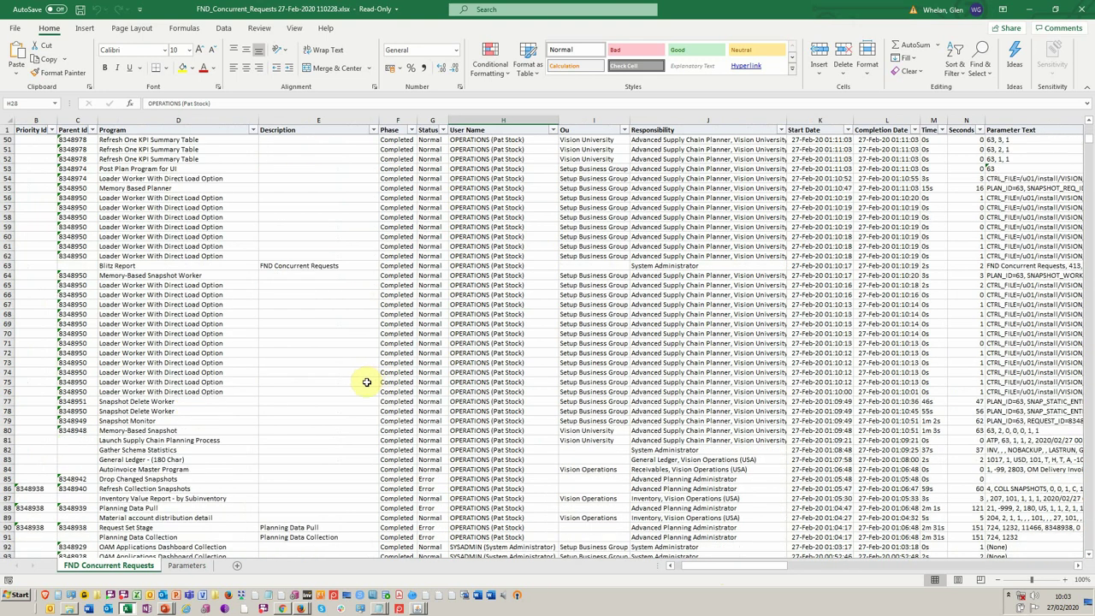
{"action": "left_click", "coordinate": [213, 498]}
{"action": "key", "text": "Right"}
{"action": "key", "text": "Right"}
{"action": "key", "text": "Right"}
{"action": "key", "text": "Right"}
{"action": "key", "text": "Right"}
{"action": "key", "text": "Right"}
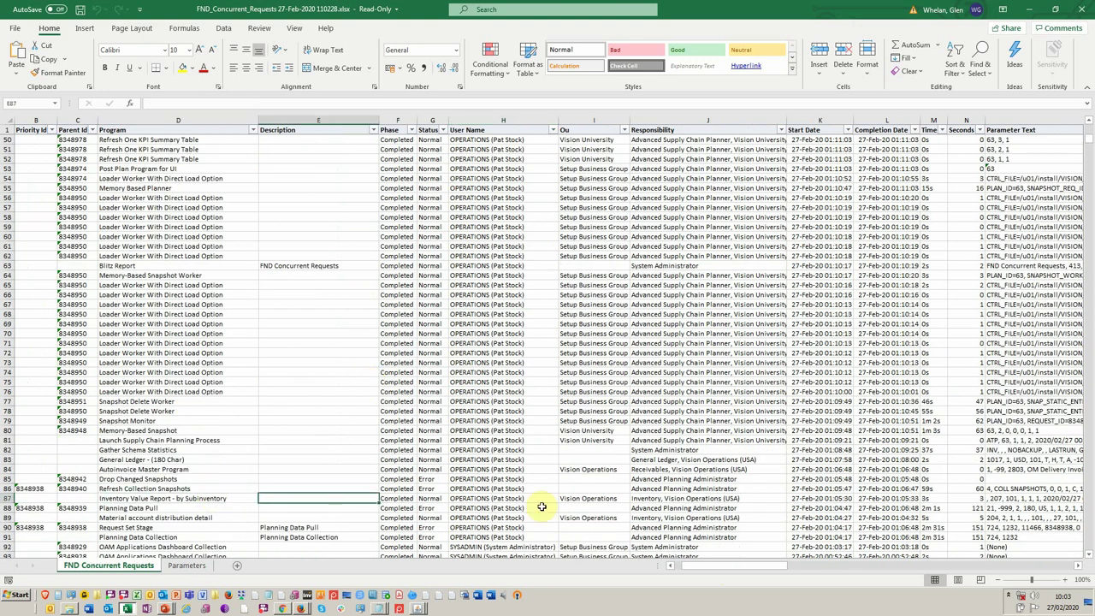
{"action": "key", "text": "Right"}
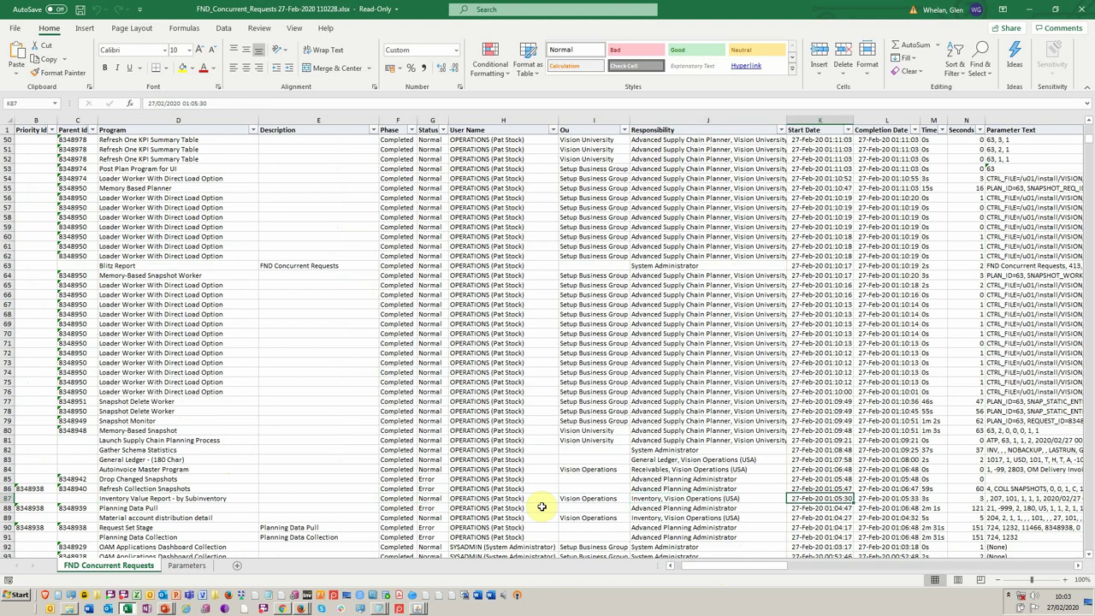
{"action": "key", "text": "Right"}
{"action": "key", "text": "Right"}
{"action": "key", "text": "Right"}
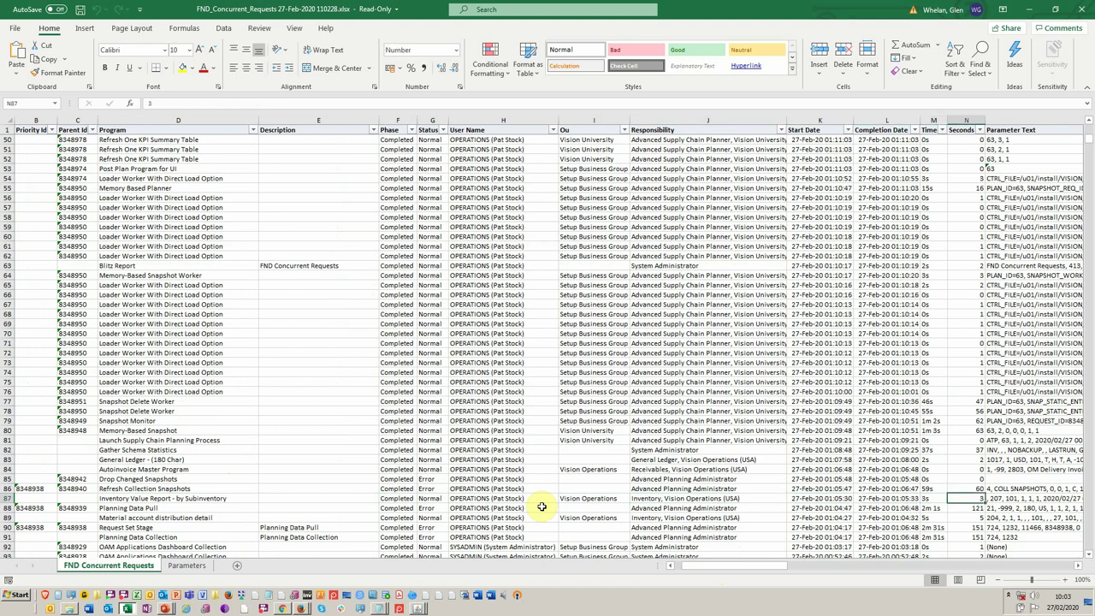
{"action": "key", "text": "Right"}
{"action": "key", "text": "Right"}
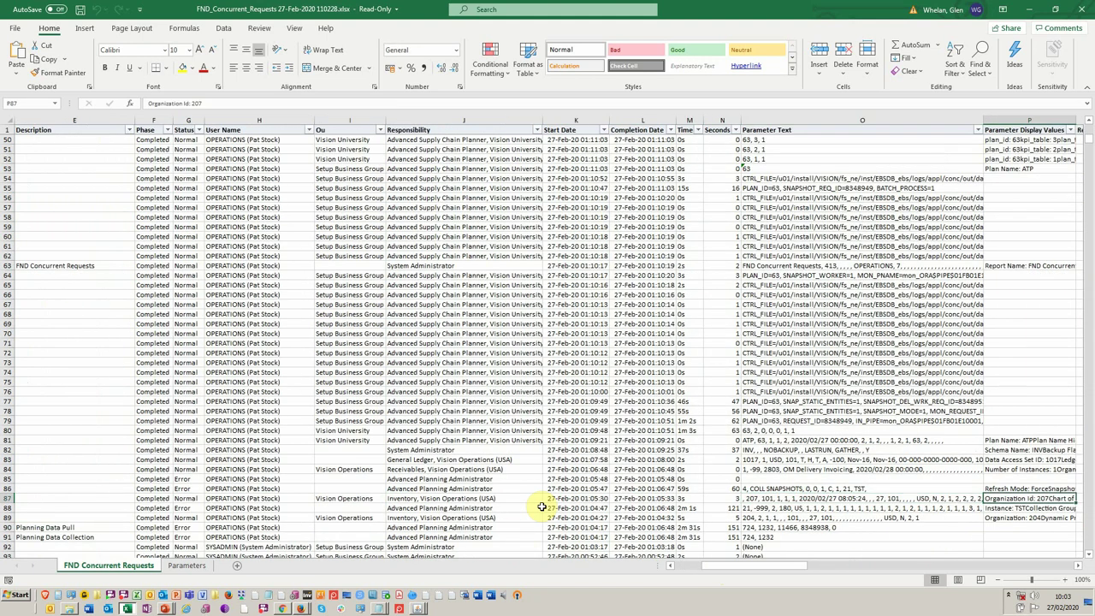
{"action": "key", "text": "Right"}
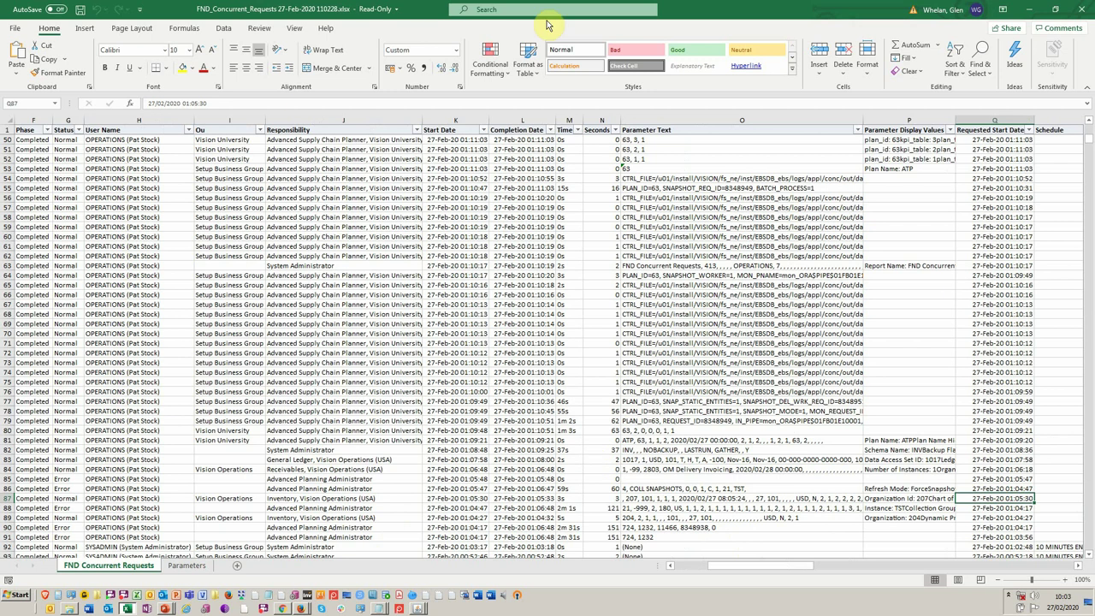
Wrap the text in the Parameter Text and Parameter Display Values columns.
{"action": "left_click_drag", "start_coordinate": [778, 123], "coordinate": [884, 123]}
{"action": "left_click", "coordinate": [325, 50]}
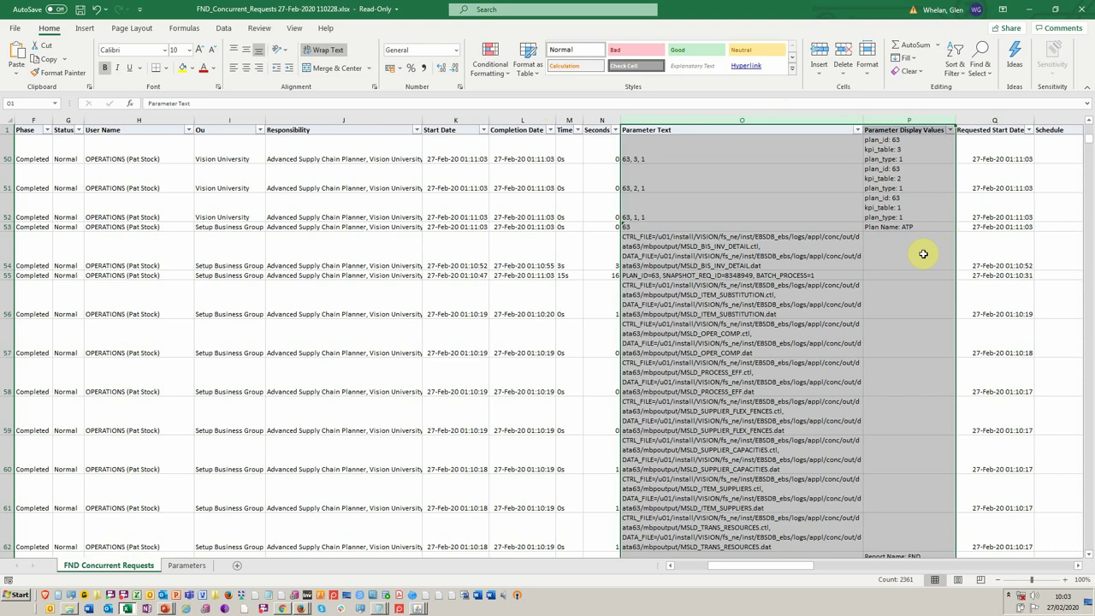
{"action": "left_click", "coordinate": [818, 329]}
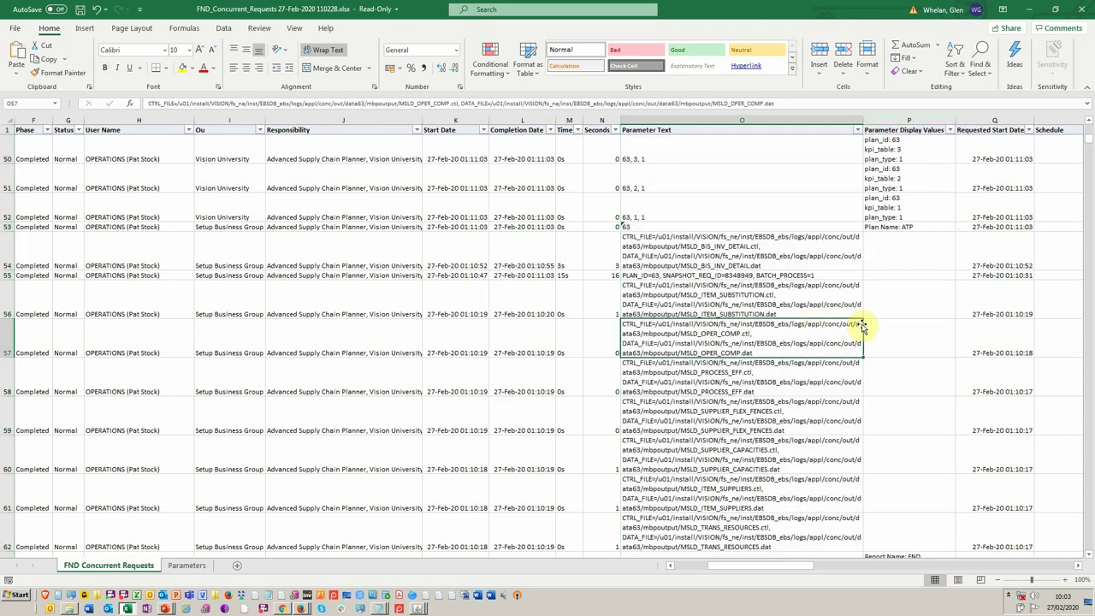
Look down the Parameter Text column from row 57 to the requests around row 89 and compare it with the Parameter Display Values.
{"action": "key", "text": "Down"}
{"action": "key", "text": "Down"}
{"action": "key", "text": "Down"}
{"action": "key", "text": "Down"}
{"action": "key", "text": "Down"}
{"action": "key", "text": "Down"}
{"action": "key", "text": "Down"}
{"action": "key", "text": "Down"}
{"action": "key", "text": "Down"}
{"action": "key", "text": "Down"}
{"action": "key", "text": "Down"}
{"action": "key", "text": "Down"}
{"action": "key", "text": "Down"}
{"action": "key", "text": "Down"}
{"action": "key", "text": "Down"}
{"action": "key", "text": "Down"}
{"action": "key", "text": "Down"}
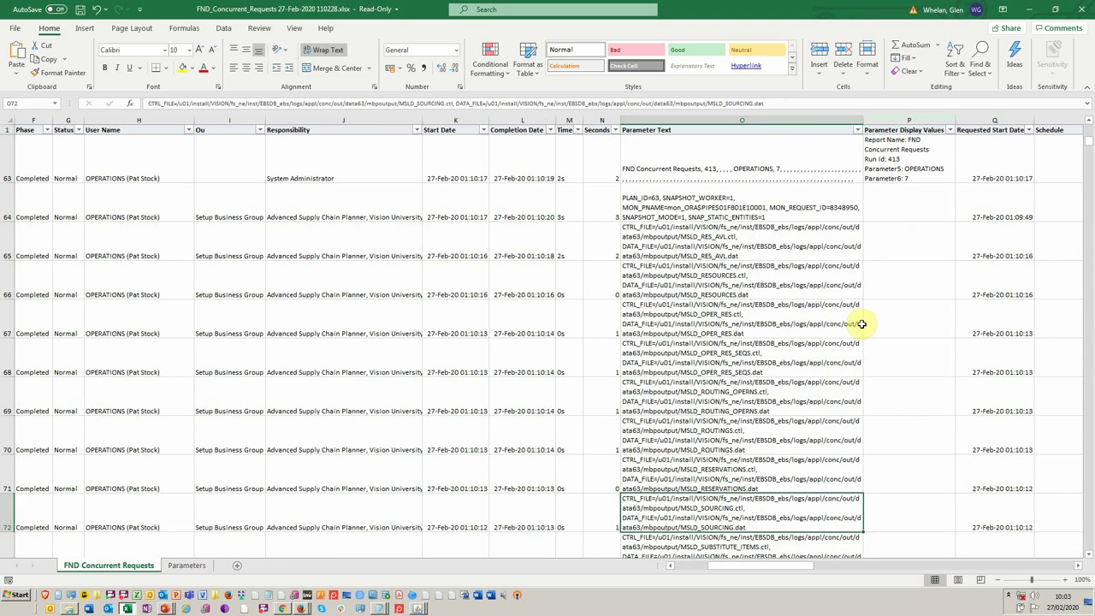
{"action": "key", "text": "Down"}
{"action": "key", "text": "Down"}
{"action": "key", "text": "Down"}
{"action": "key", "text": "Down"}
{"action": "key", "text": "Down"}
{"action": "key", "text": "Down"}
{"action": "key", "text": "Down"}
{"action": "key", "text": "Down"}
{"action": "key", "text": "Down"}
{"action": "key", "text": "Down"}
{"action": "key", "text": "Down"}
{"action": "key", "text": "Down"}
{"action": "key", "text": "Down"}
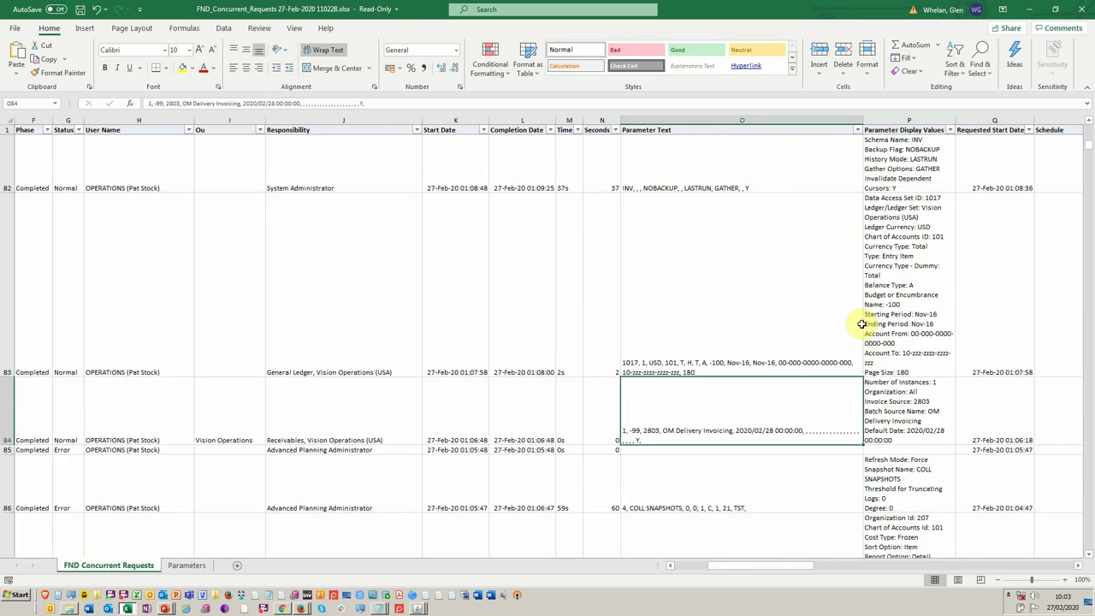
{"action": "key", "text": "Down"}
{"action": "key", "text": "Down"}
{"action": "key", "text": "Down"}
{"action": "key", "text": "Down"}
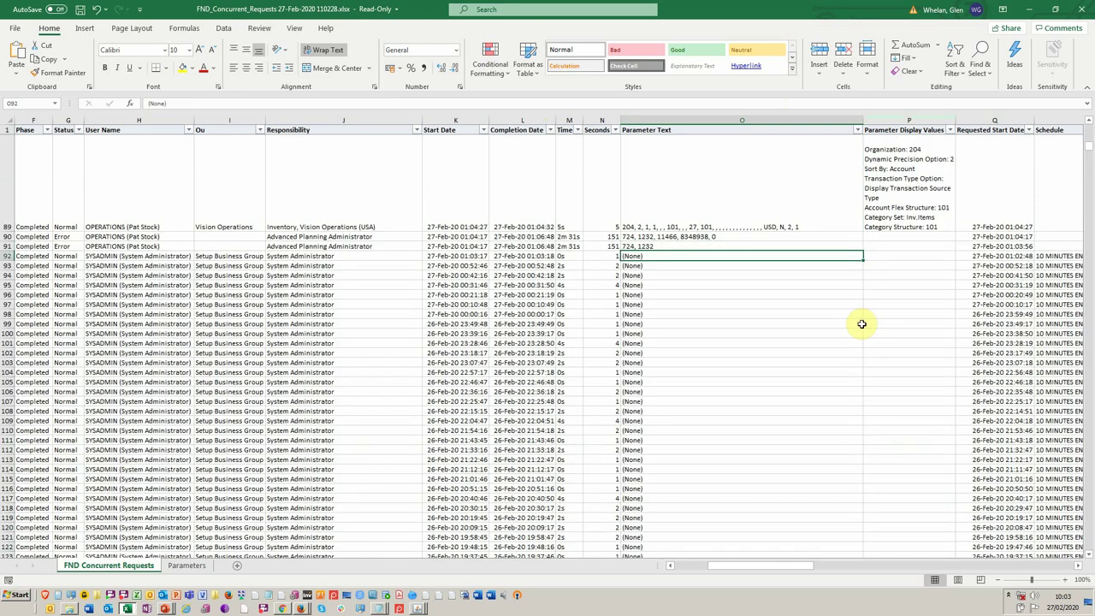
{"action": "key", "text": "Up"}
{"action": "key", "text": "Up"}
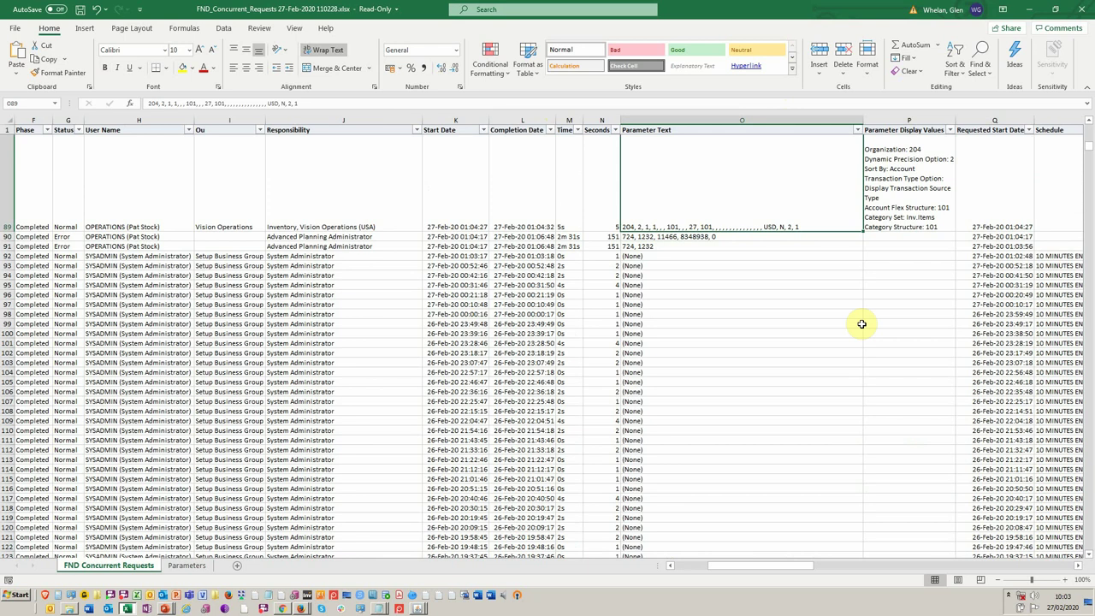
{"action": "key", "text": "Right"}
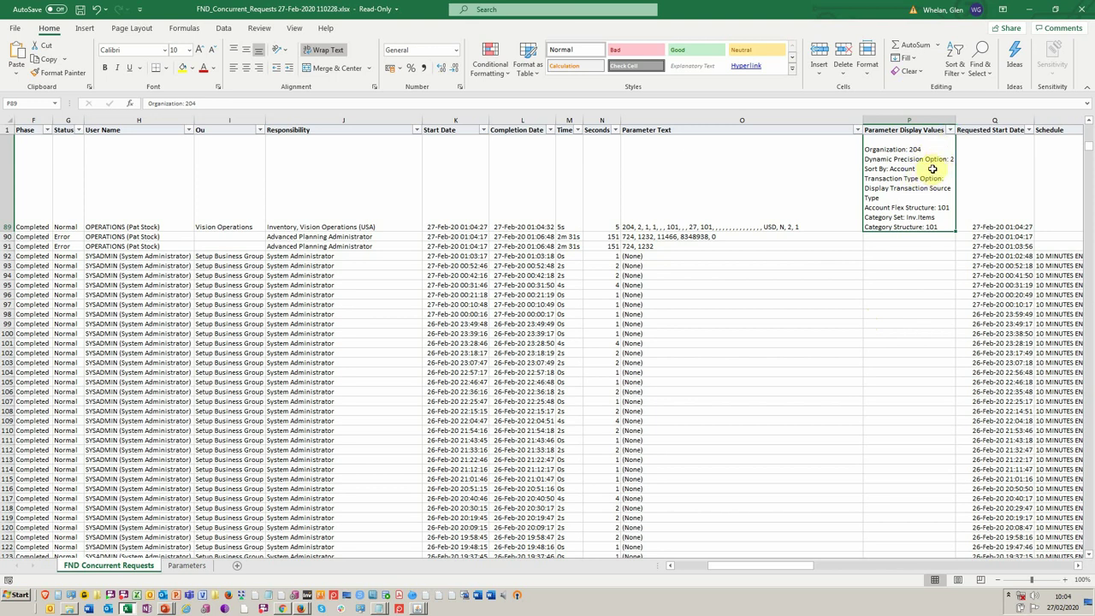
{"action": "scroll", "coordinate": [933, 168], "scroll_direction": "up", "scroll_amount": 1}
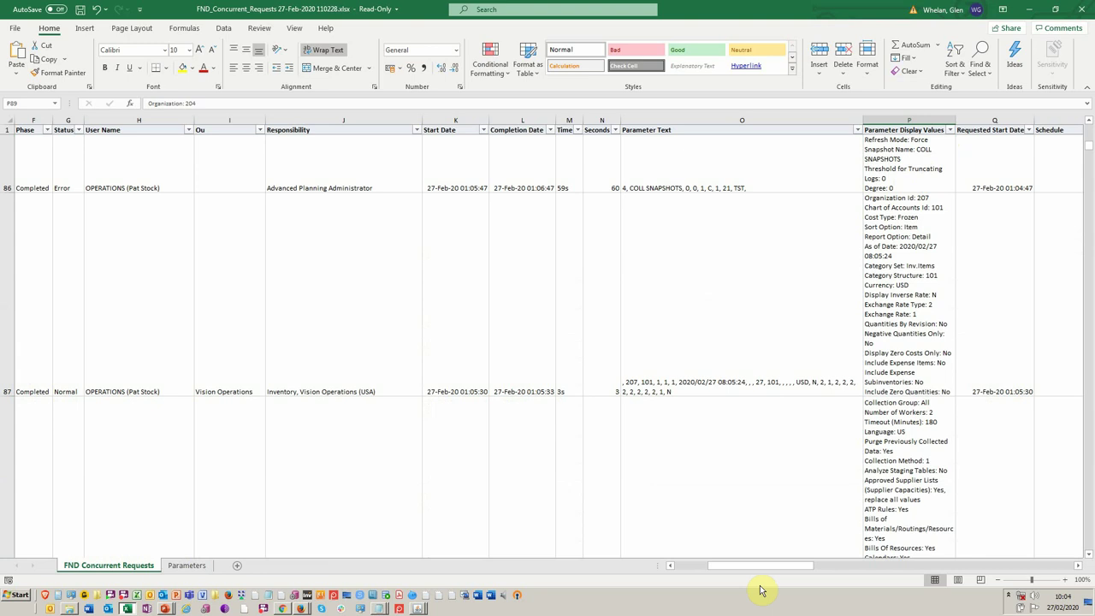
Filter the Program column to show only Inventory Value Report - by Subinventory.
{"action": "left_click_drag", "start_coordinate": [736, 566], "coordinate": [673, 565]}
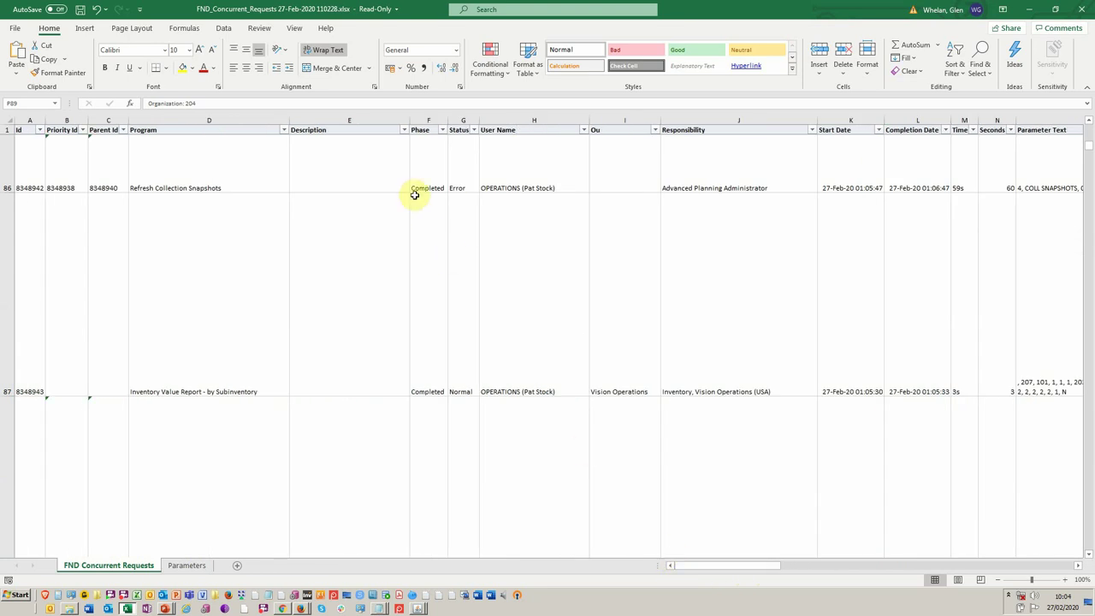
{"action": "left_click", "coordinate": [285, 130]}
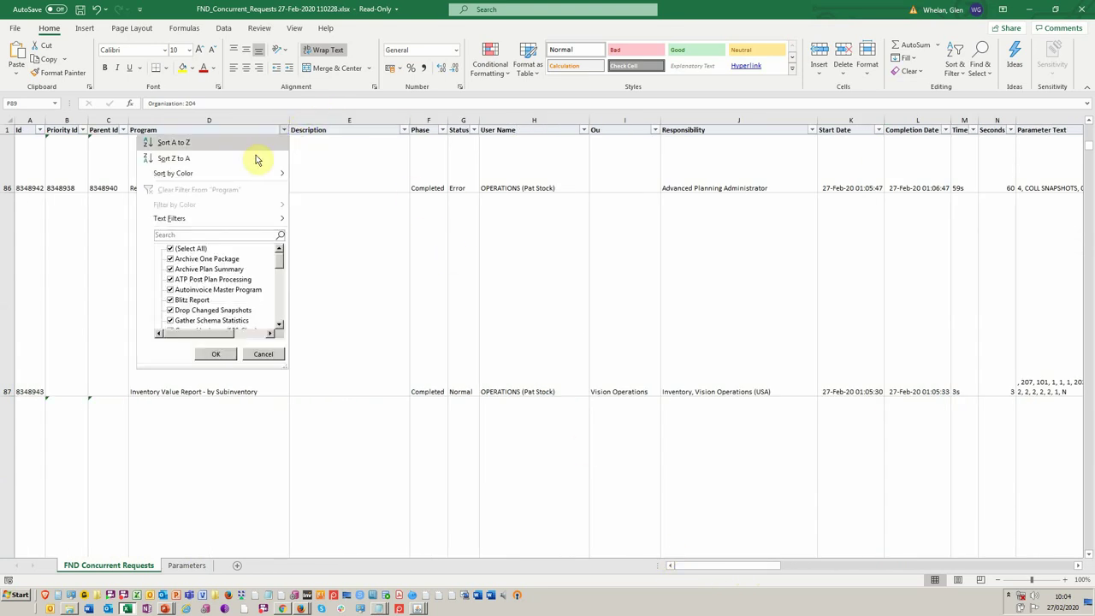
{"action": "left_click", "coordinate": [204, 248]}
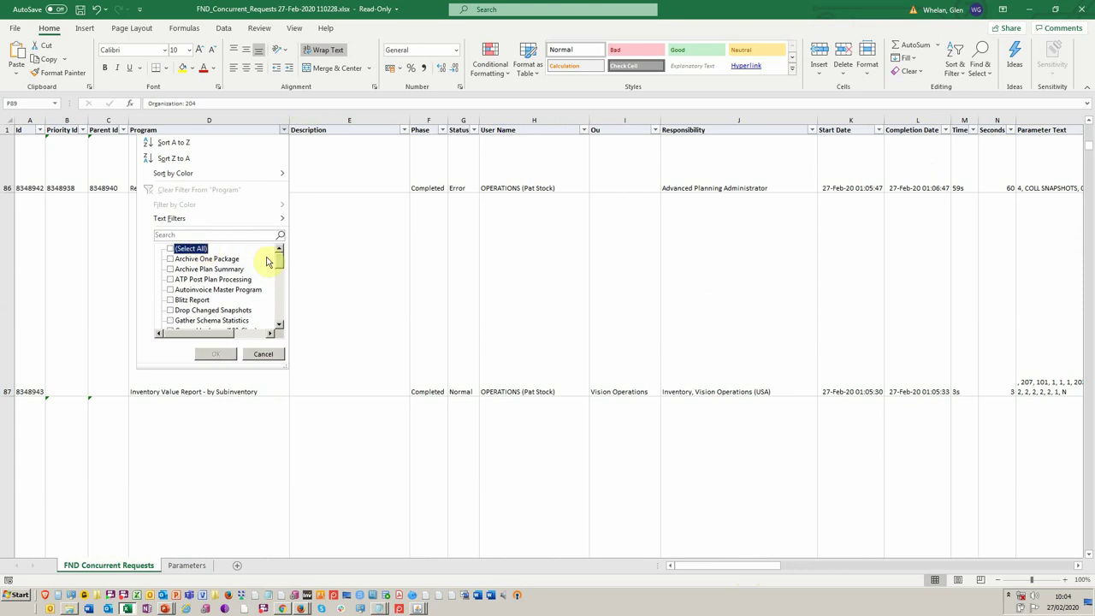
{"action": "left_click_drag", "start_coordinate": [277, 259], "coordinate": [286, 281]}
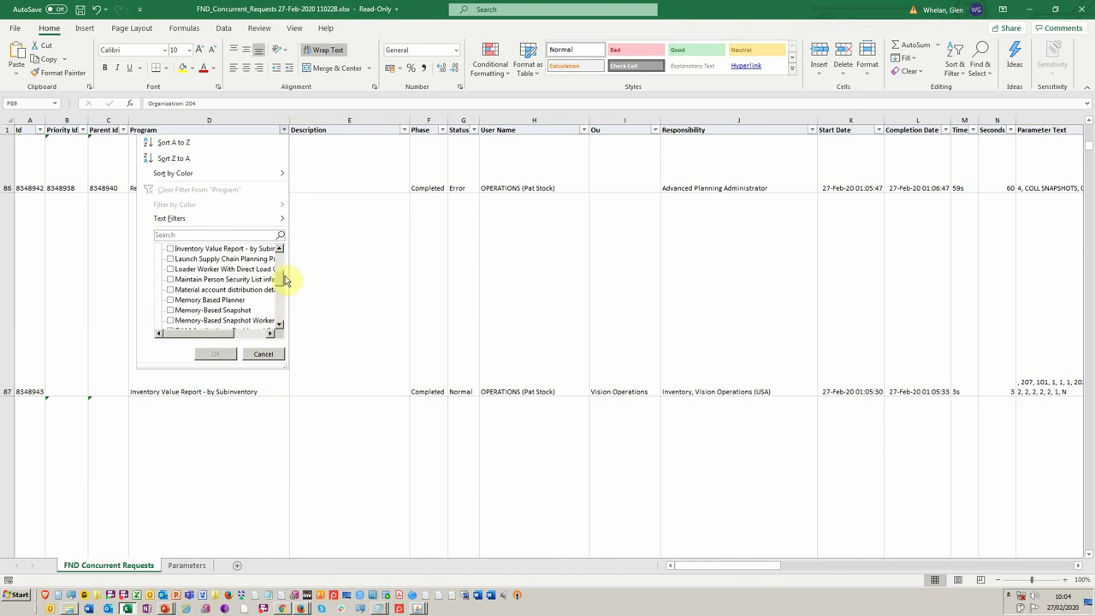
{"action": "left_click", "coordinate": [216, 248]}
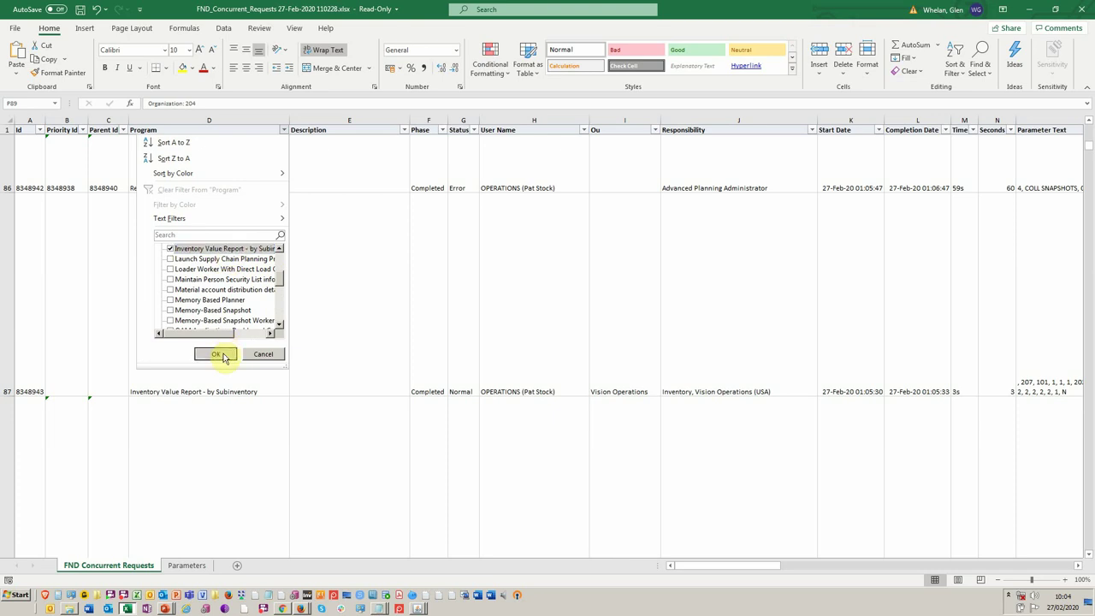
{"action": "left_click", "coordinate": [224, 357]}
Examine the filtered request's run time, Parameter Display Values and Parameter Text, and return to the first columns.
{"action": "left_click", "coordinate": [861, 272]}
{"action": "key", "text": "Right"}
{"action": "key", "text": "Right"}
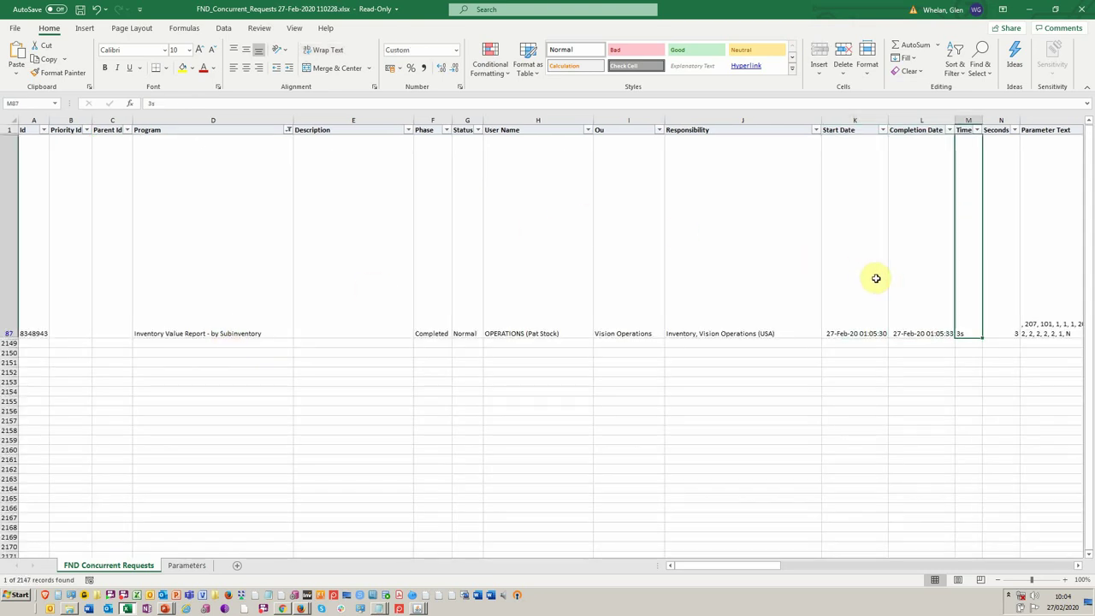
{"action": "key", "text": "Right"}
{"action": "key", "text": "Right"}
{"action": "key", "text": "Right"}
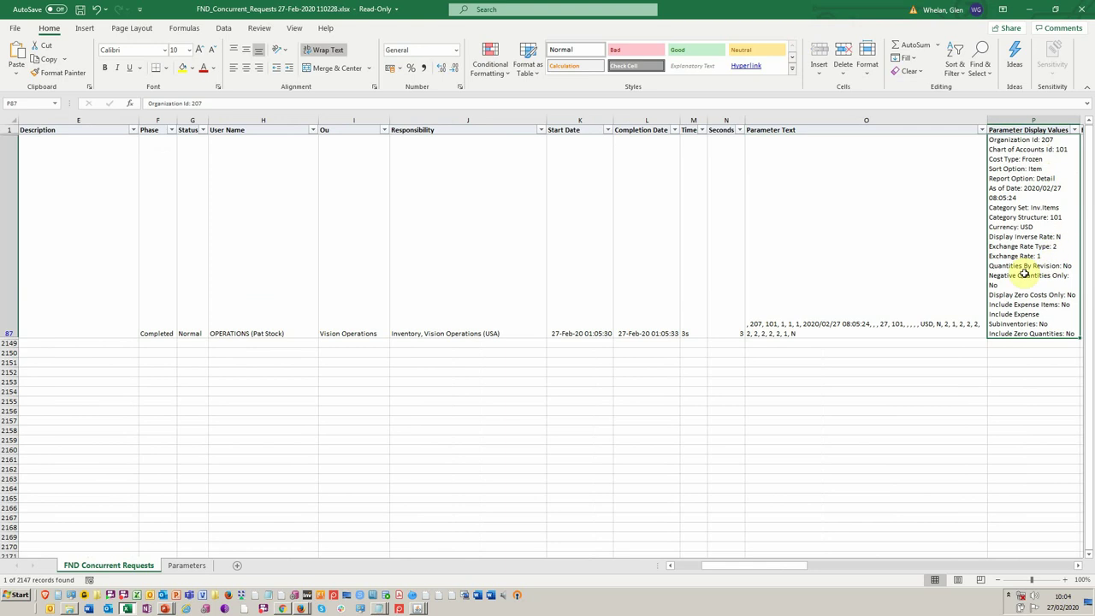
{"action": "left_click", "coordinate": [933, 325]}
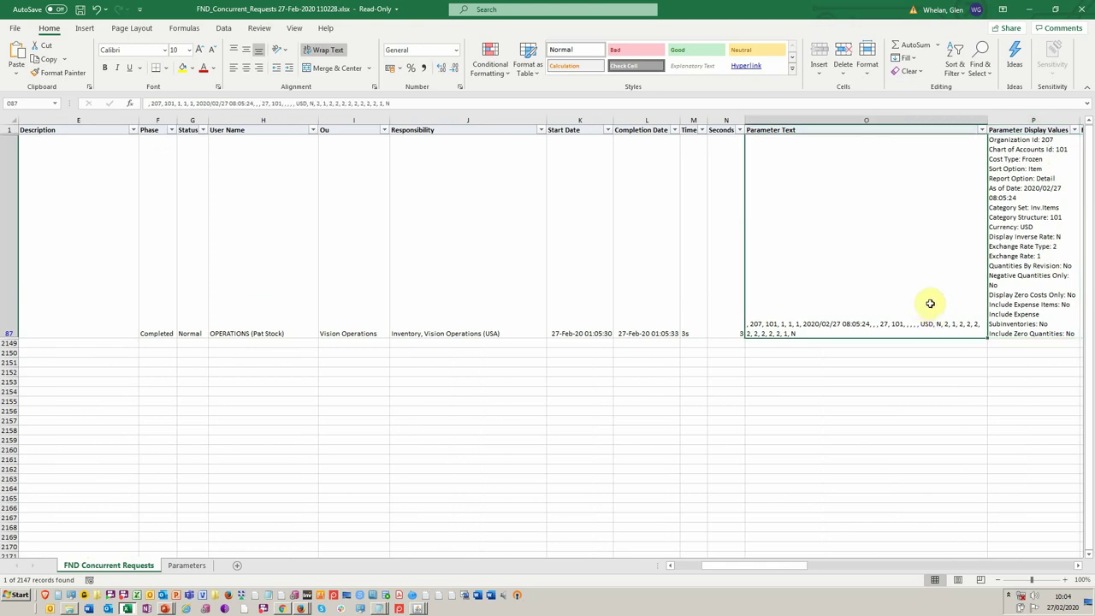
{"action": "left_click_drag", "start_coordinate": [791, 565], "coordinate": [704, 566]}
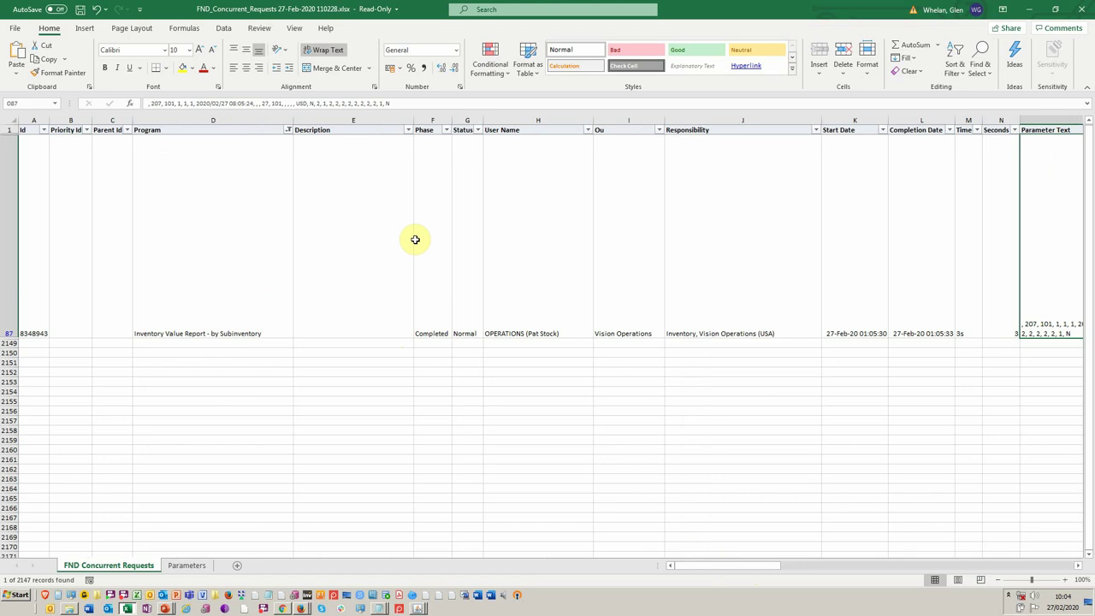
Switch to Oracle Applications, move the Blitz Reports window aside and open the parameter definitions in the FND Concurrent Requests setup.
{"action": "key", "text": "alt+Tab"}
{"action": "key", "text": "alt+Tab"}
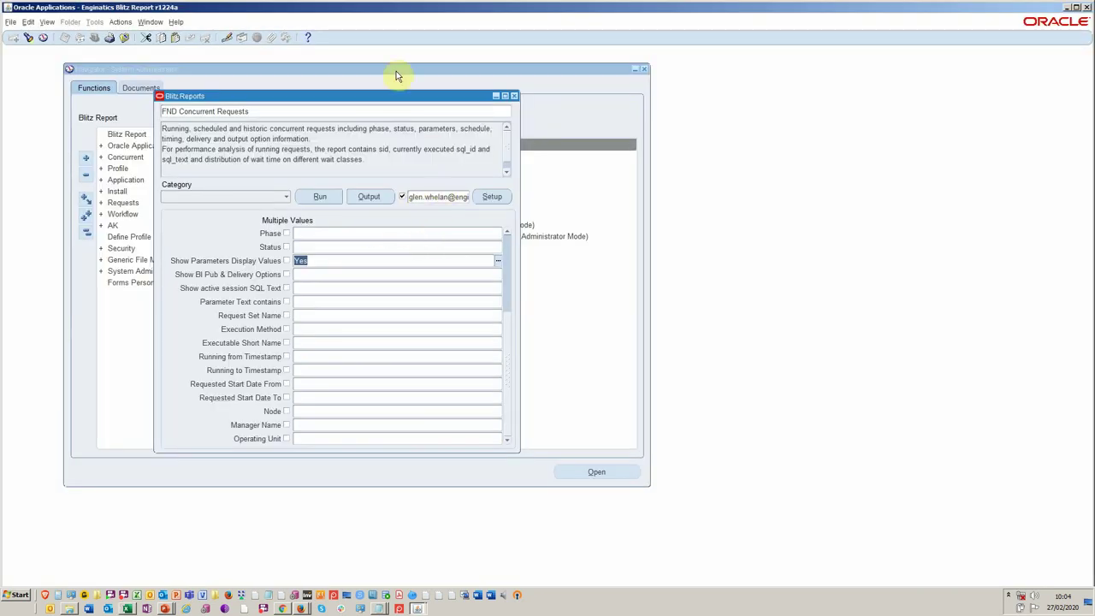
{"action": "left_click_drag", "start_coordinate": [390, 95], "coordinate": [708, 143]}
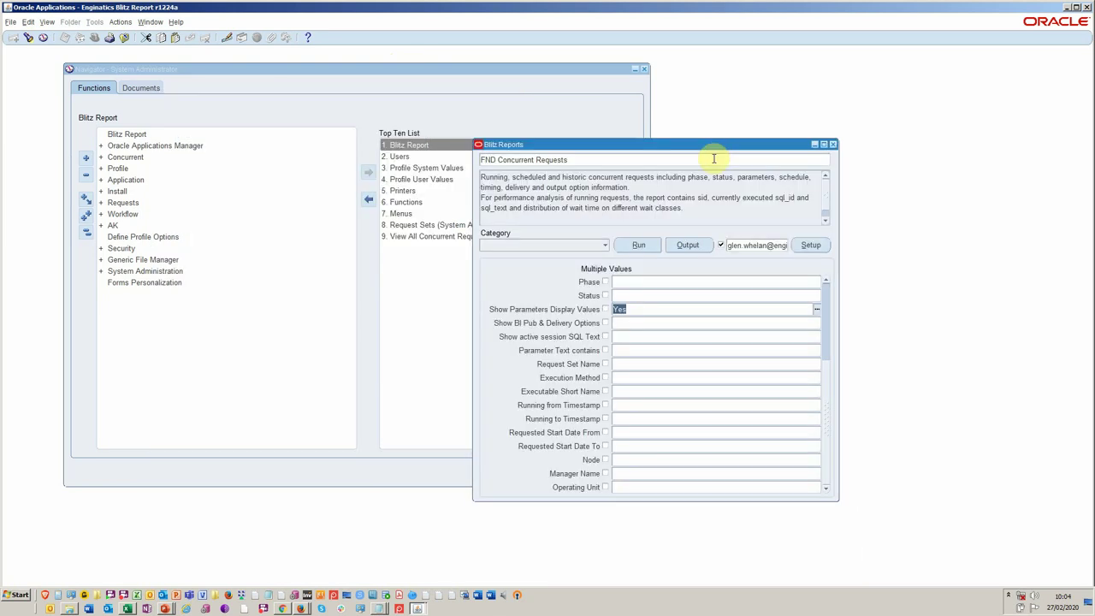
{"action": "left_click", "coordinate": [809, 246]}
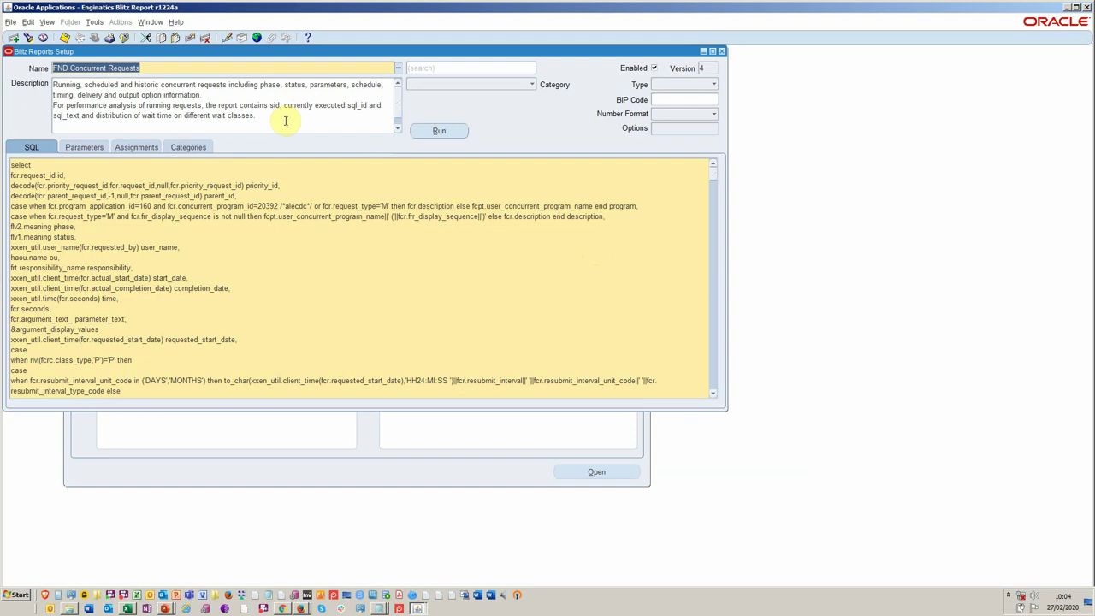
{"action": "left_click", "coordinate": [94, 149]}
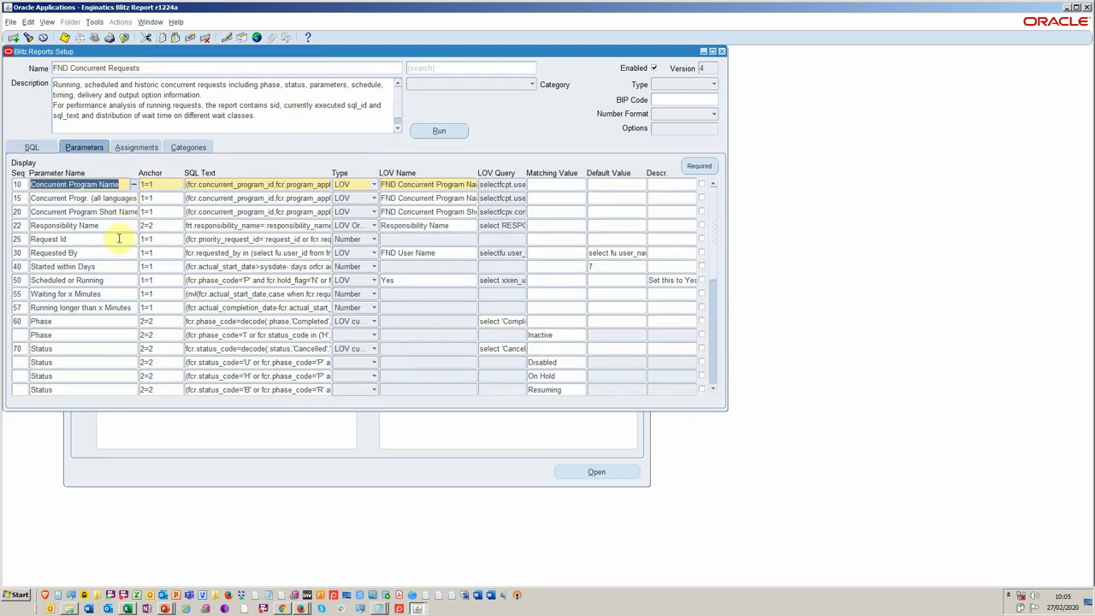
Examine the Responsibility Name parameter's definition: its name, SQL text, anchor and LOV name.
{"action": "left_click", "coordinate": [117, 225]}
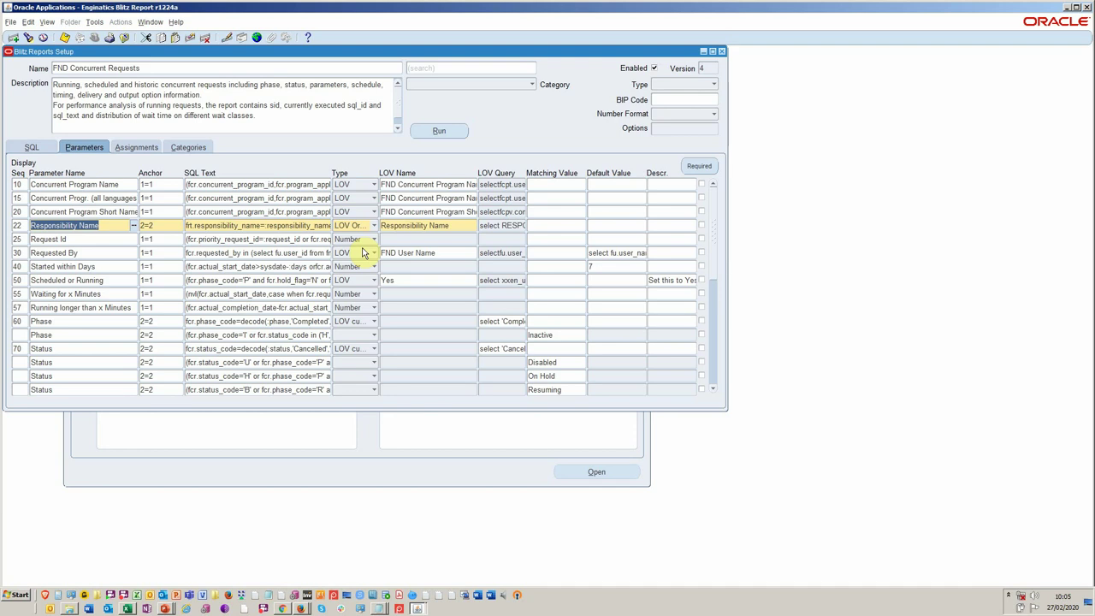
{"action": "left_click", "coordinate": [117, 228]}
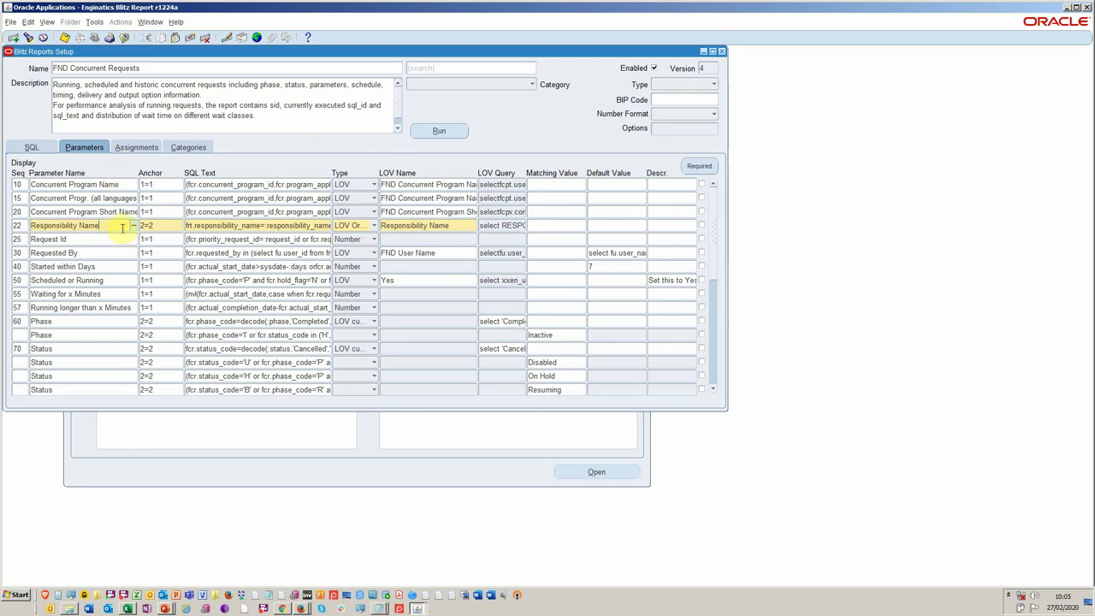
{"action": "left_click", "coordinate": [201, 227]}
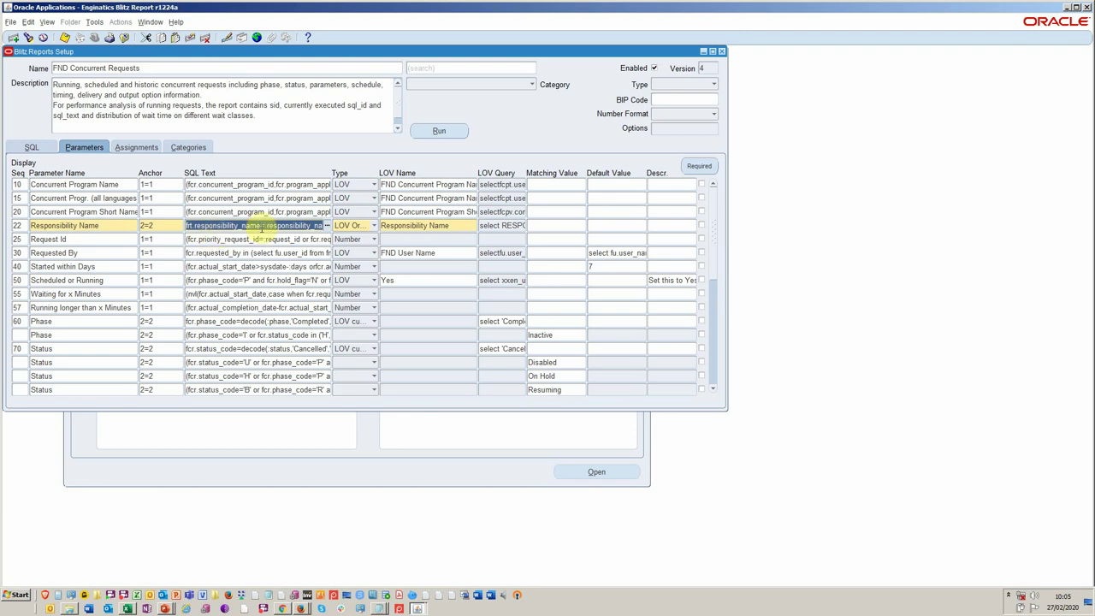
{"action": "left_click_drag", "start_coordinate": [258, 224], "coordinate": [193, 222]}
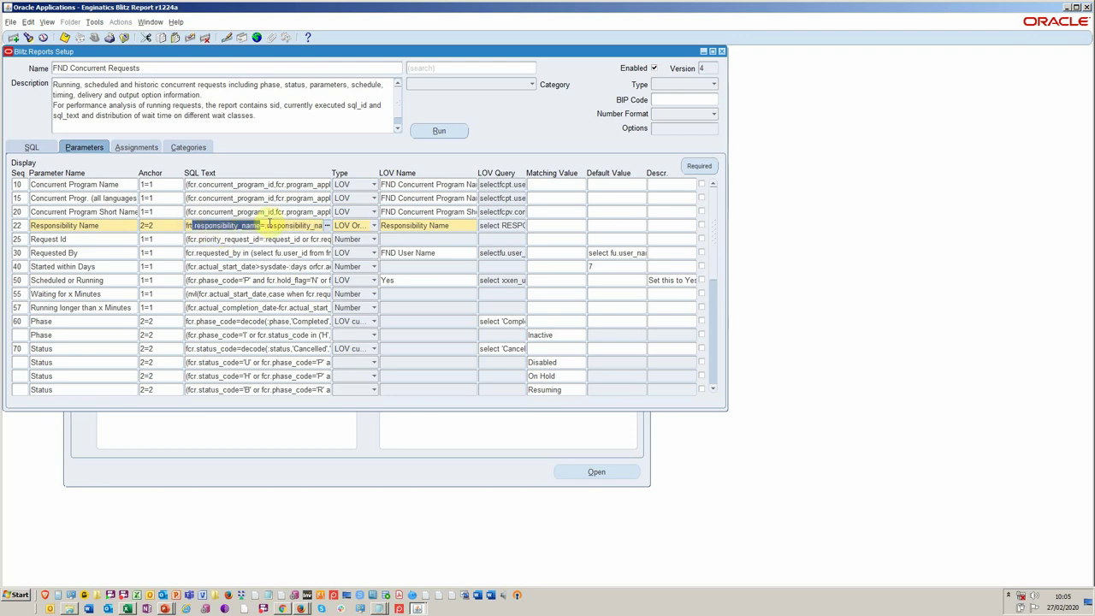
{"action": "left_click_drag", "start_coordinate": [268, 224], "coordinate": [315, 235]}
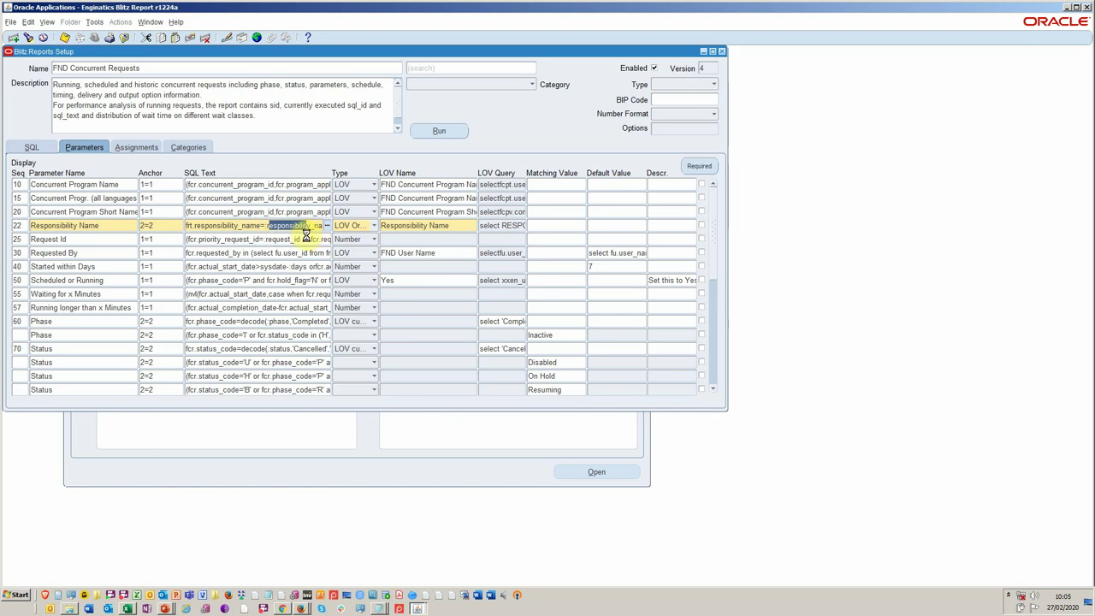
{"action": "left_click", "coordinate": [300, 239]}
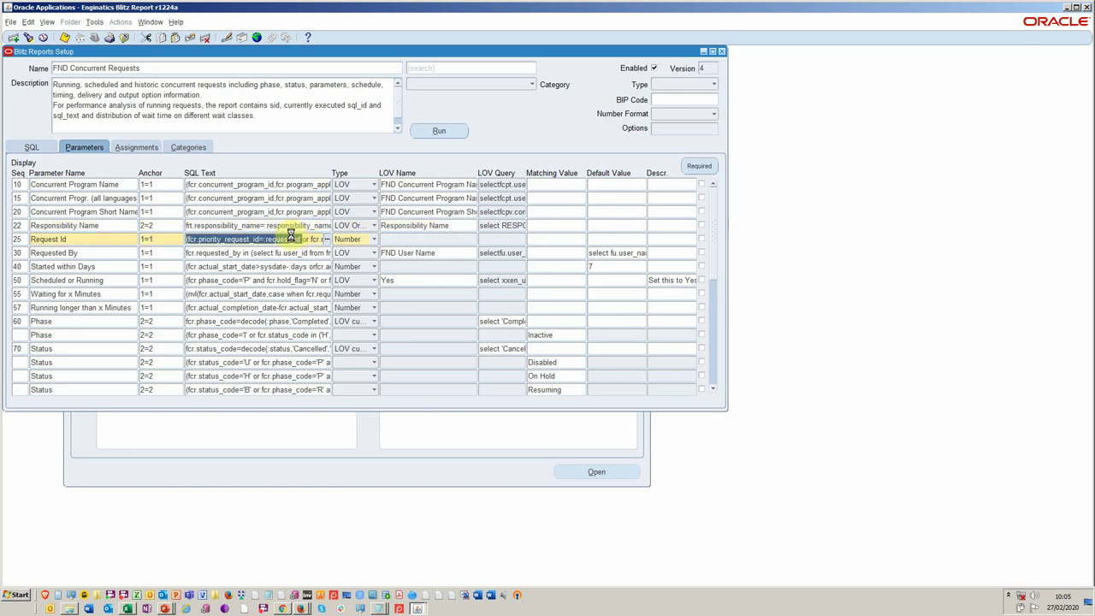
{"action": "left_click", "coordinate": [165, 226]}
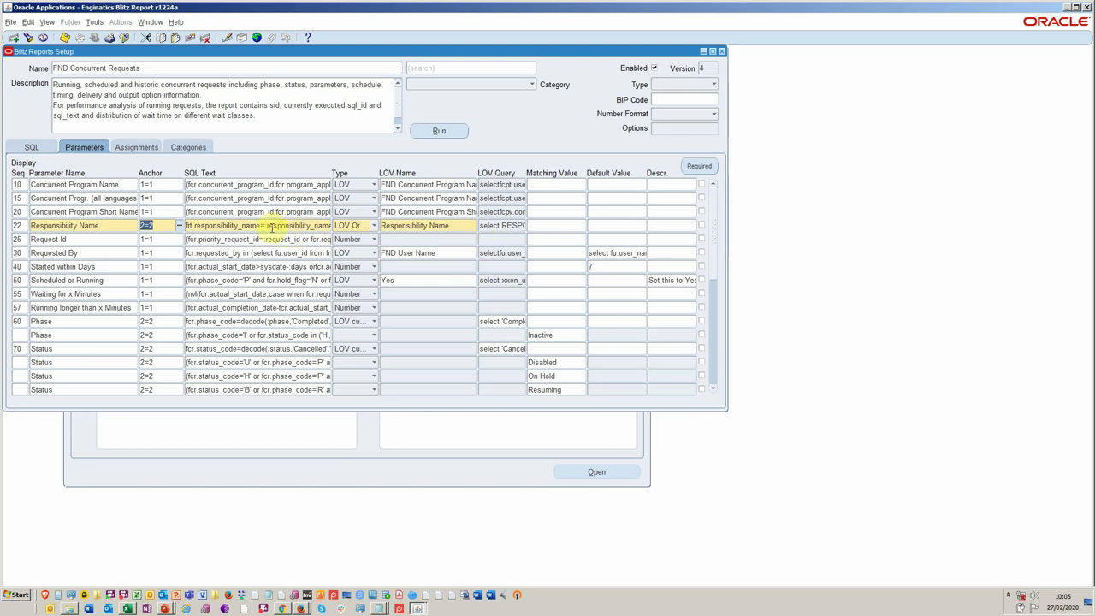
{"action": "left_click", "coordinate": [460, 228]}
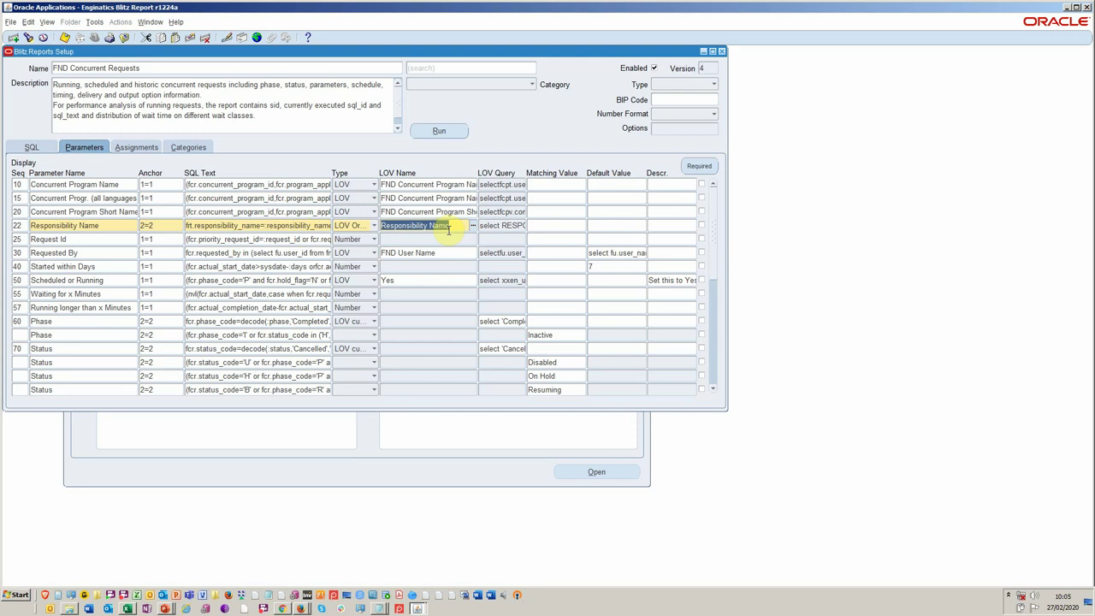
Check the type options and LOV name set for the Responsibility Name parameter.
{"action": "left_click", "coordinate": [374, 225]}
{"action": "left_click", "coordinate": [409, 224]}
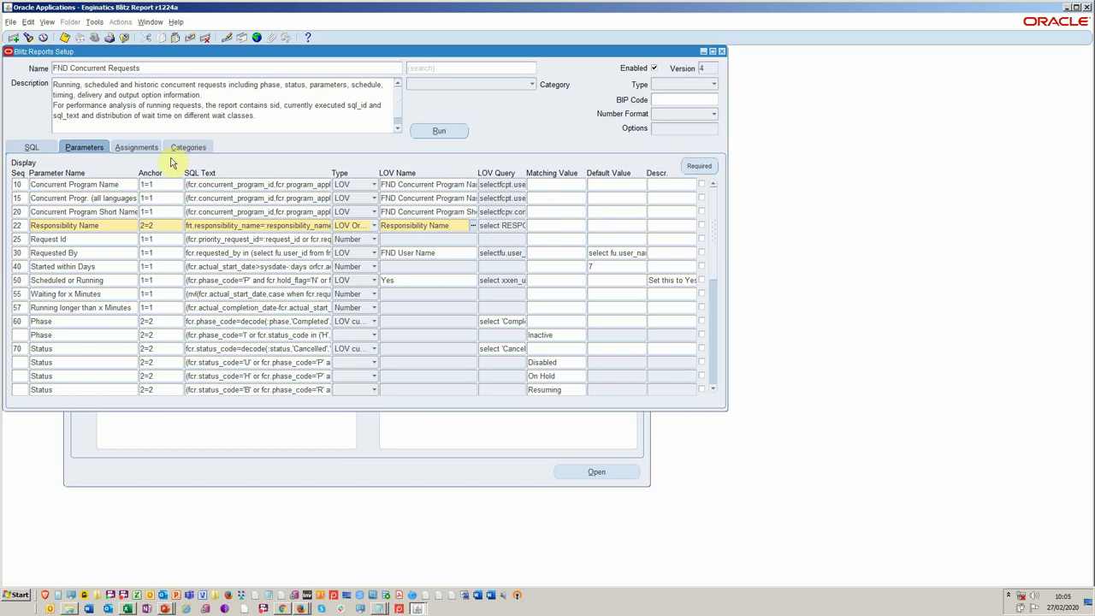
Examine the report's assignments and the levels offered for an additional Include assignment, discarding the new row.
{"action": "left_click", "coordinate": [139, 147]}
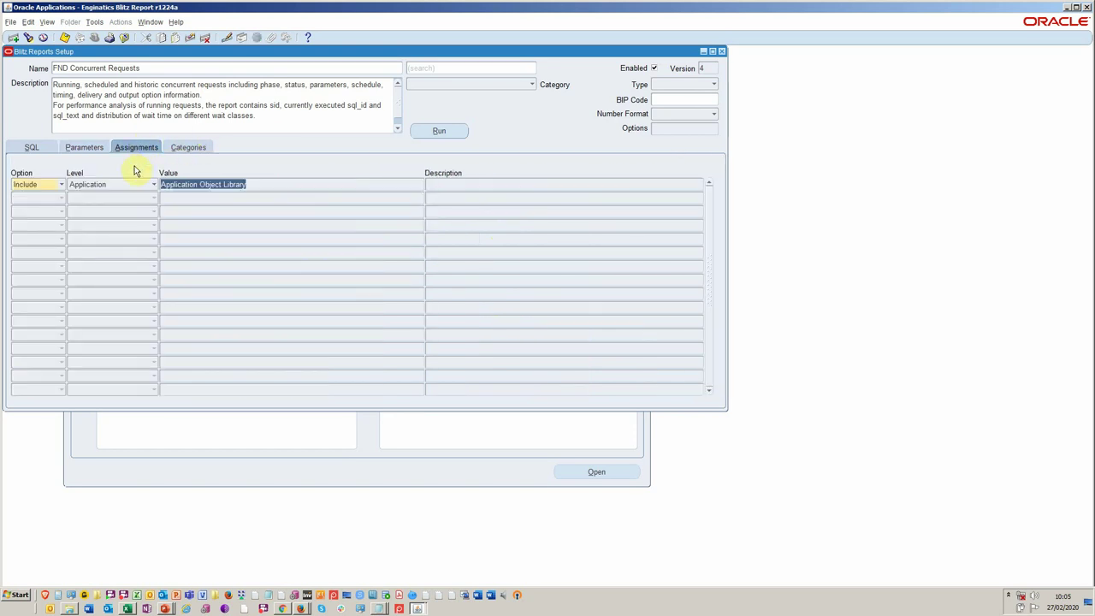
{"action": "left_click", "coordinate": [217, 197]}
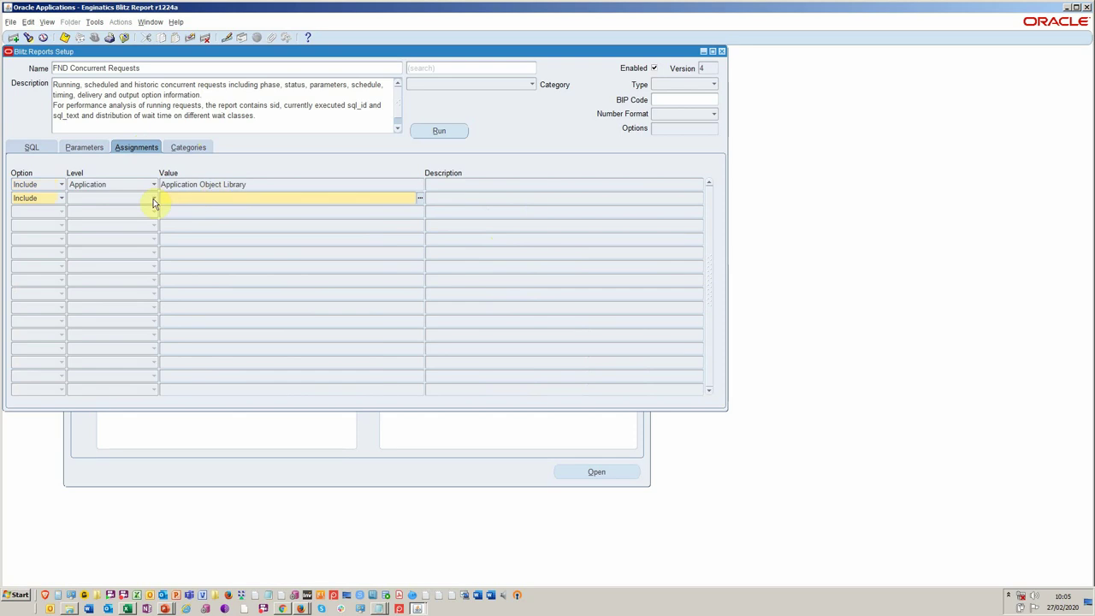
{"action": "left_click", "coordinate": [154, 198]}
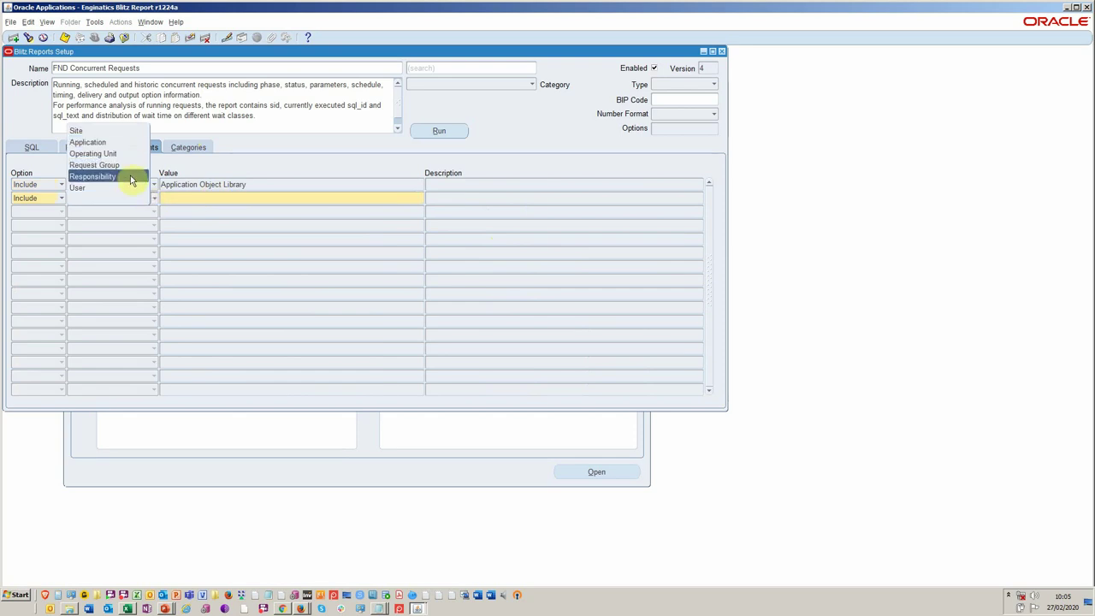
{"action": "left_click", "coordinate": [196, 198]}
{"action": "left_click", "coordinate": [190, 38]}
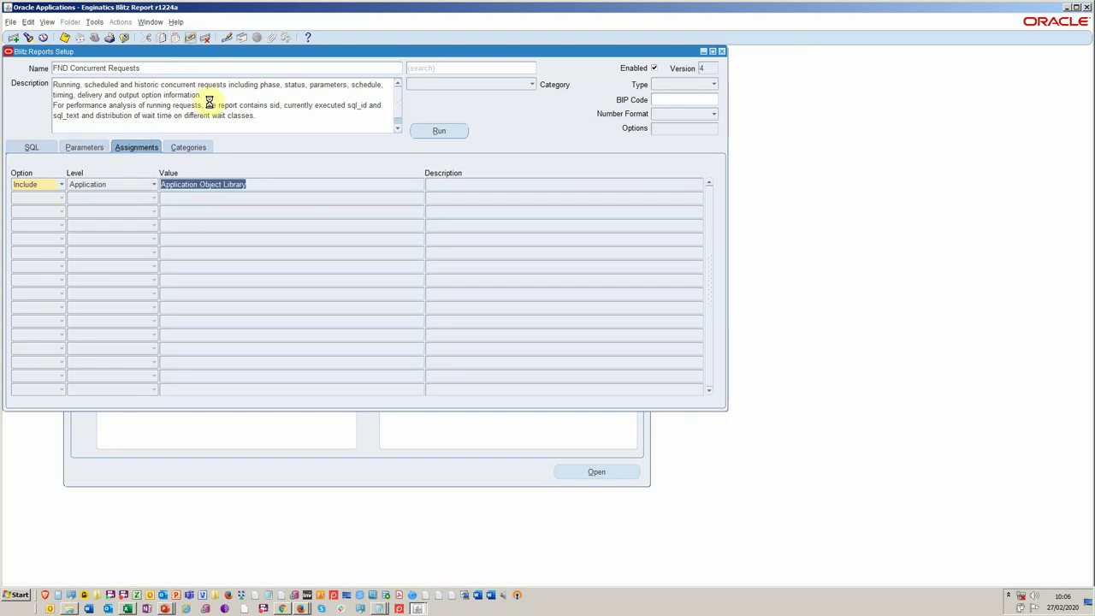
Review the report's categories and SQL query, and open its run window to look over the parameters.
{"action": "left_click", "coordinate": [188, 147]}
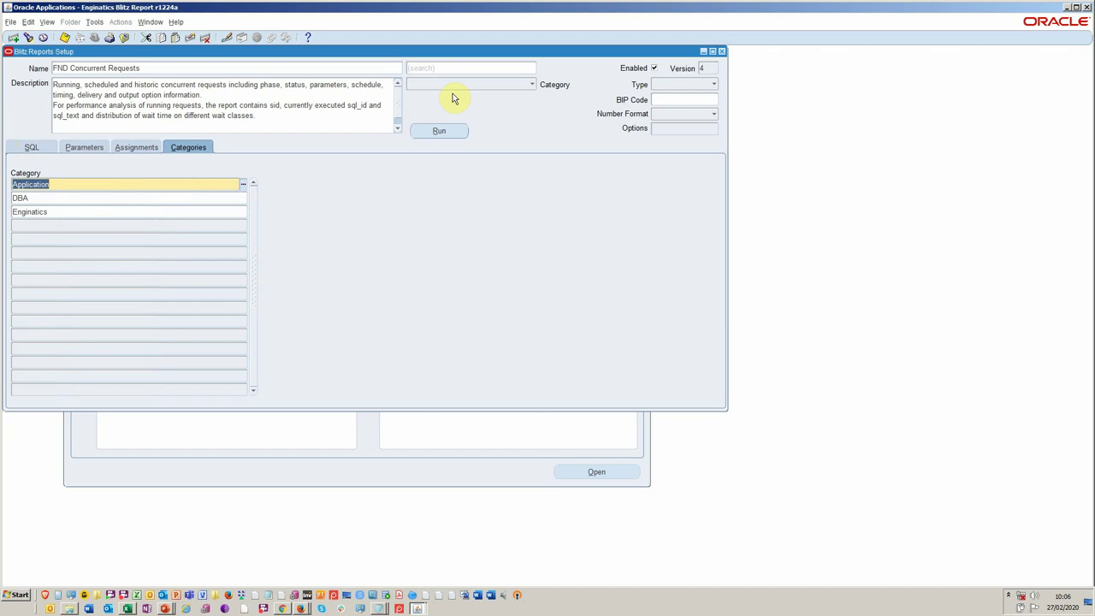
{"action": "left_click", "coordinate": [29, 147]}
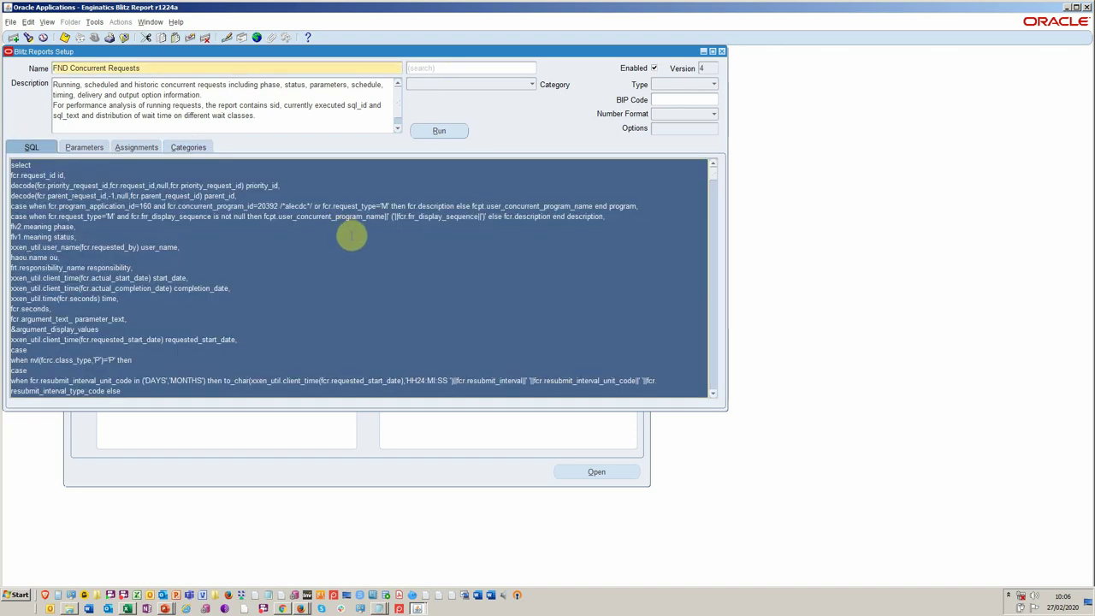
{"action": "left_click", "coordinate": [451, 129]}
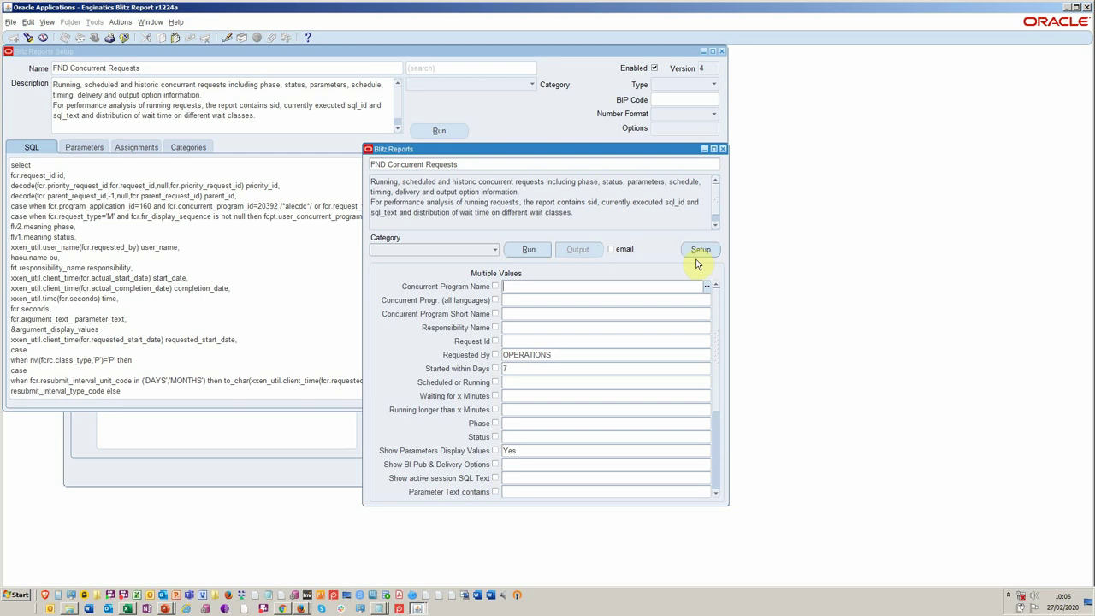
{"action": "left_click", "coordinate": [578, 396]}
{"action": "left_click", "coordinate": [540, 409]}
Switch to the Blitz Report 12.2.9 Demo instance of Oracle Applications and move its Blitz Reports window clear of the Navigator.
{"action": "key", "text": "alt+Tab"}
{"action": "key", "text": "alt+Tab"}
{"action": "key", "text": "alt+Tab"}
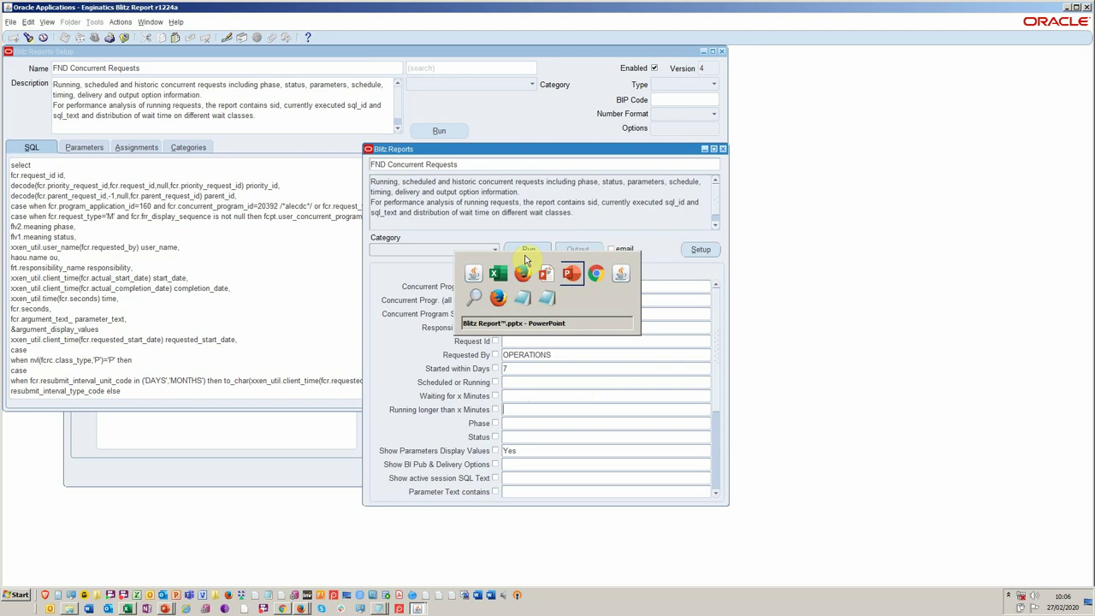
{"action": "key", "text": "alt+Tab"}
{"action": "key", "text": "alt+Tab"}
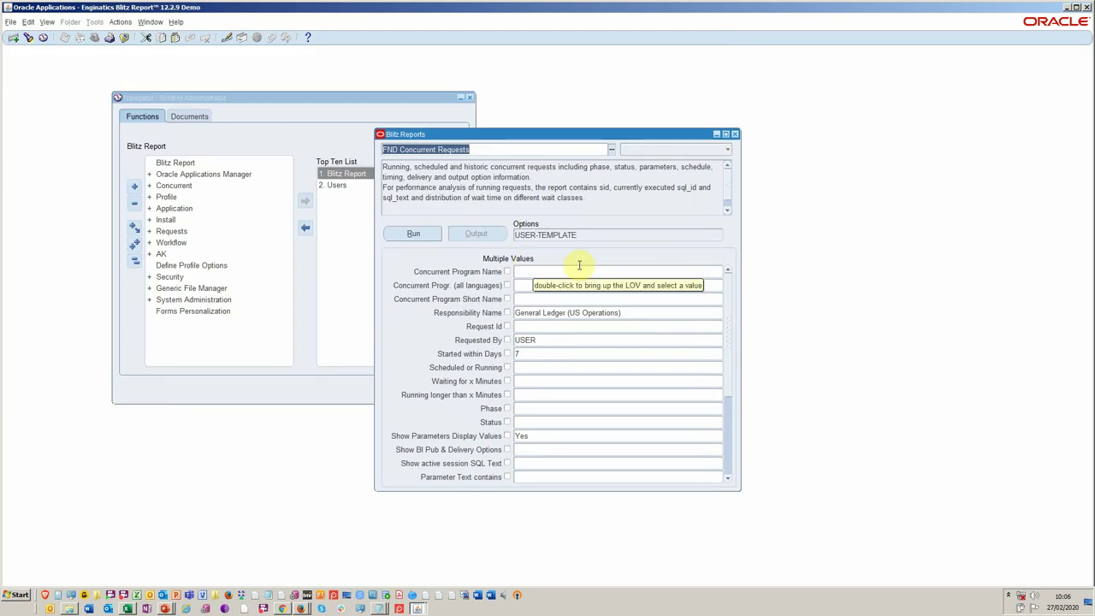
{"action": "left_click_drag", "start_coordinate": [569, 134], "coordinate": [589, 101]}
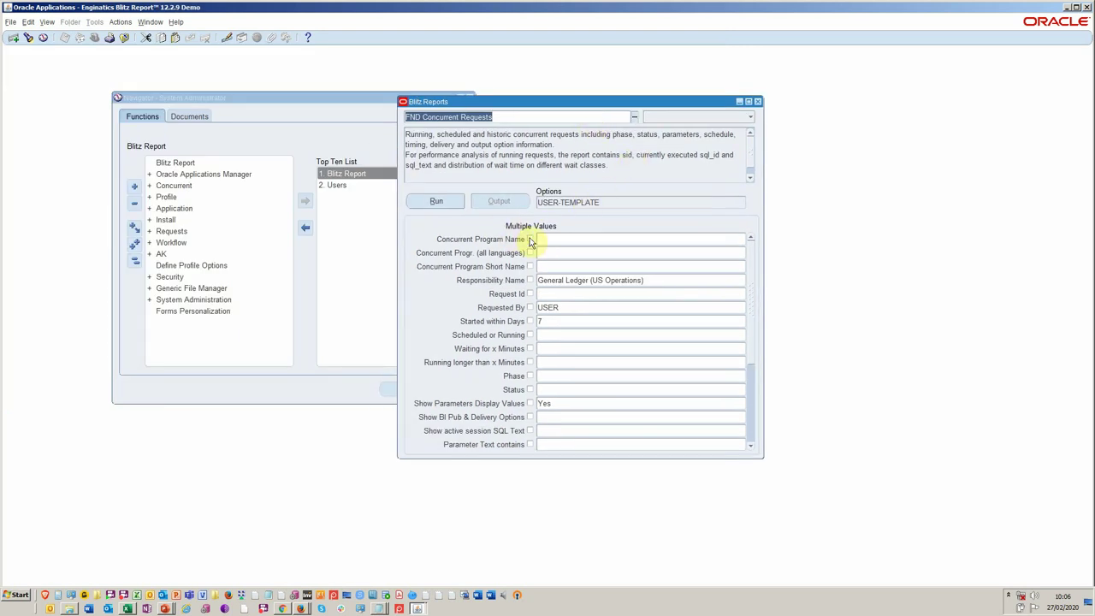
Open the run options of FND Concurrent Requests and view the available output formats.
{"action": "left_click", "coordinate": [613, 201]}
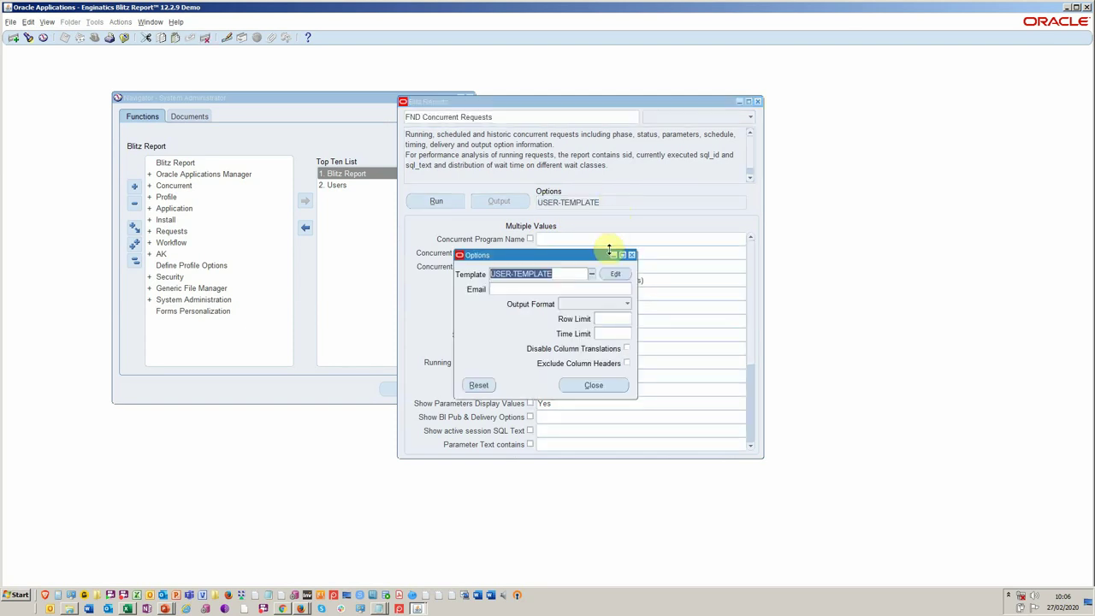
{"action": "left_click", "coordinate": [618, 275]}
{"action": "left_click", "coordinate": [588, 304]}
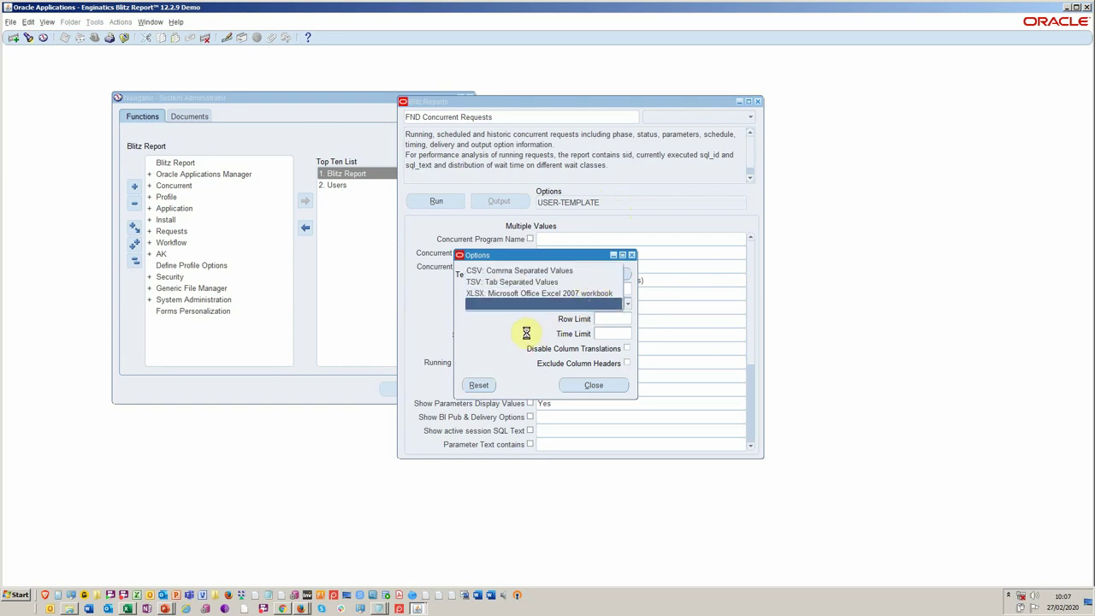
Open the USER-TEMPLATE column template for editing and look through its displayed columns.
{"action": "left_click", "coordinate": [616, 274]}
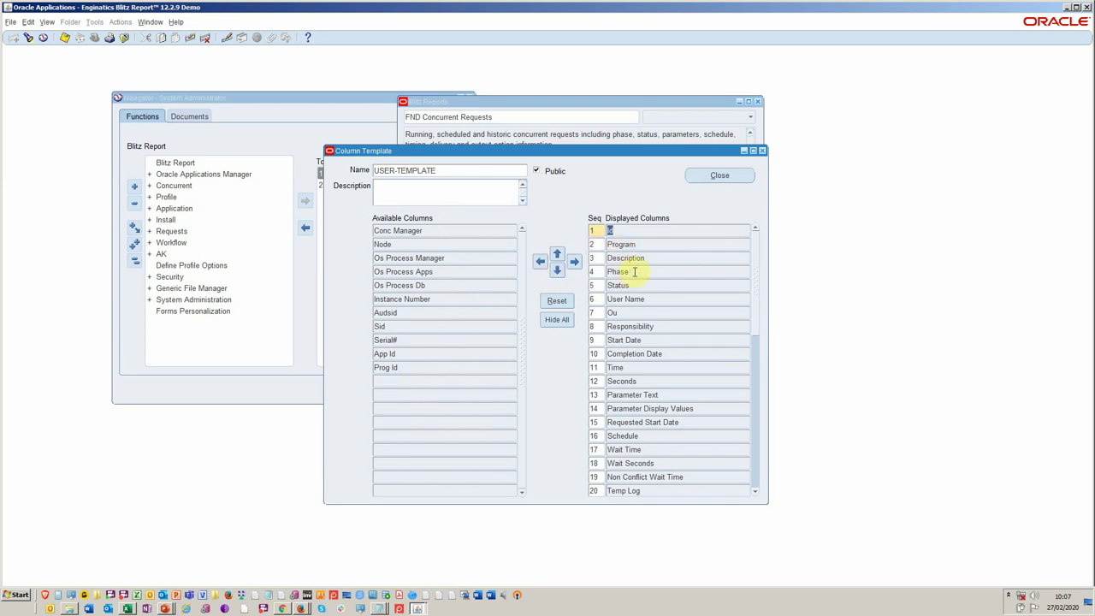
{"action": "left_click", "coordinate": [630, 271]}
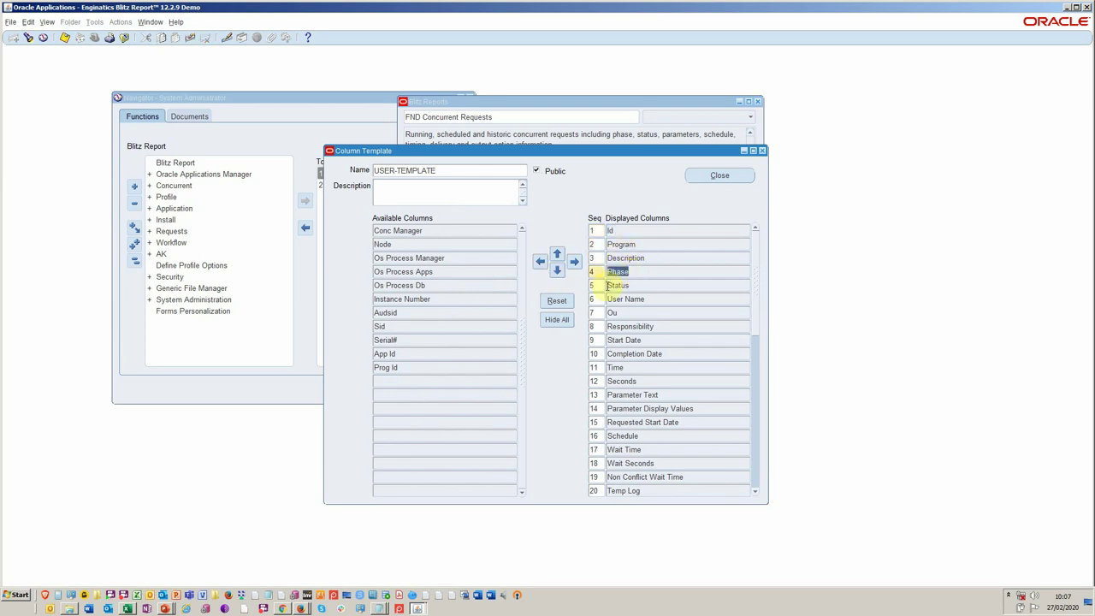
{"action": "left_click", "coordinate": [648, 367]}
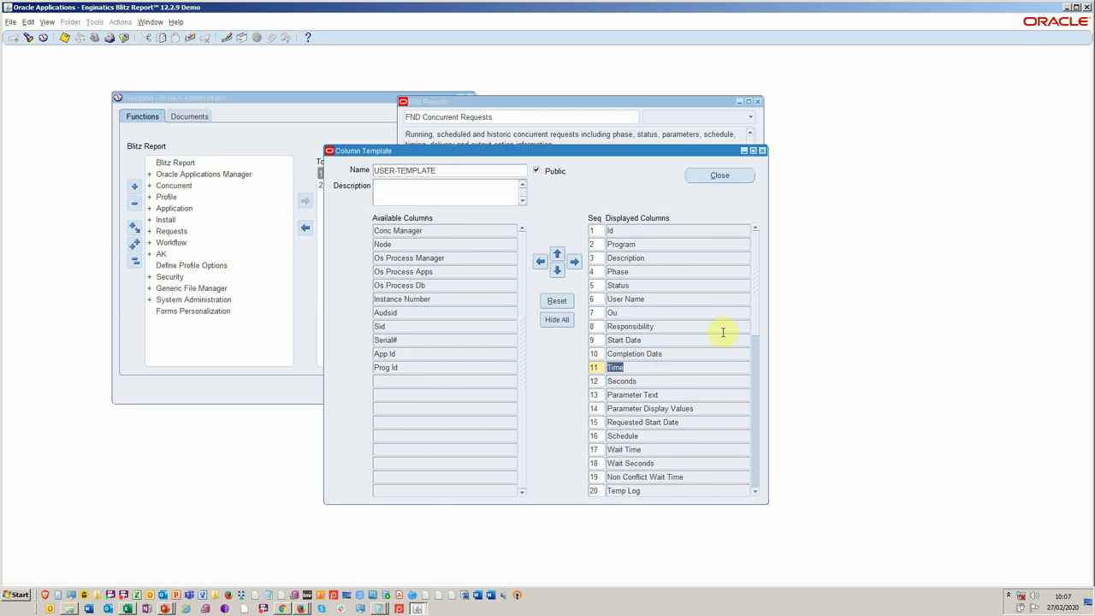
{"action": "left_click_drag", "start_coordinate": [756, 306], "coordinate": [759, 367]}
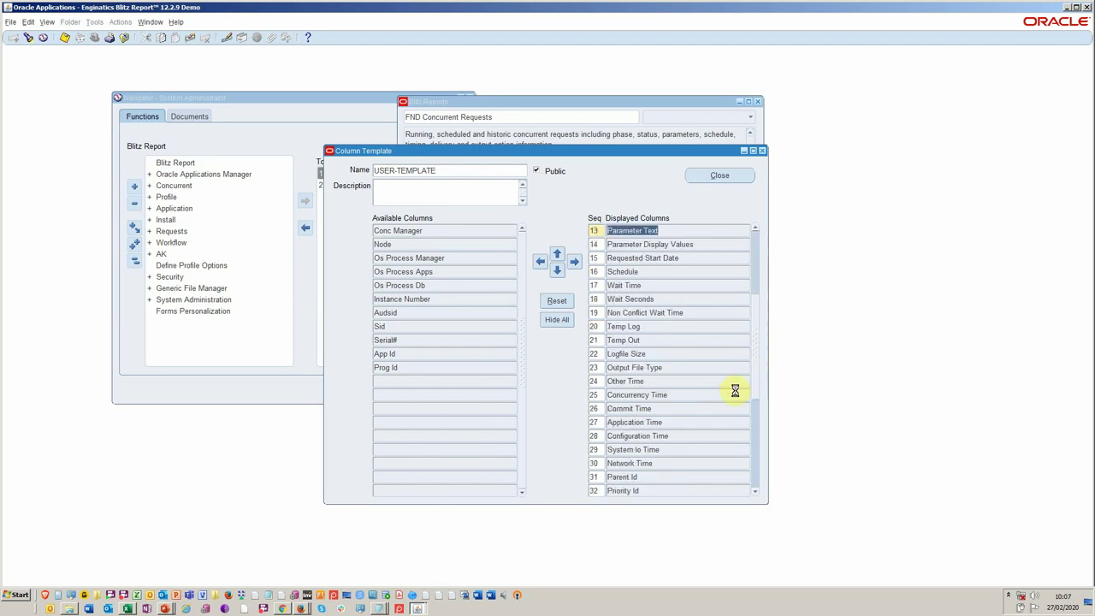
Remove Other Time, Concurrency Time, Commit Time and Application Time from the template's displayed columns.
{"action": "left_click", "coordinate": [713, 381]}
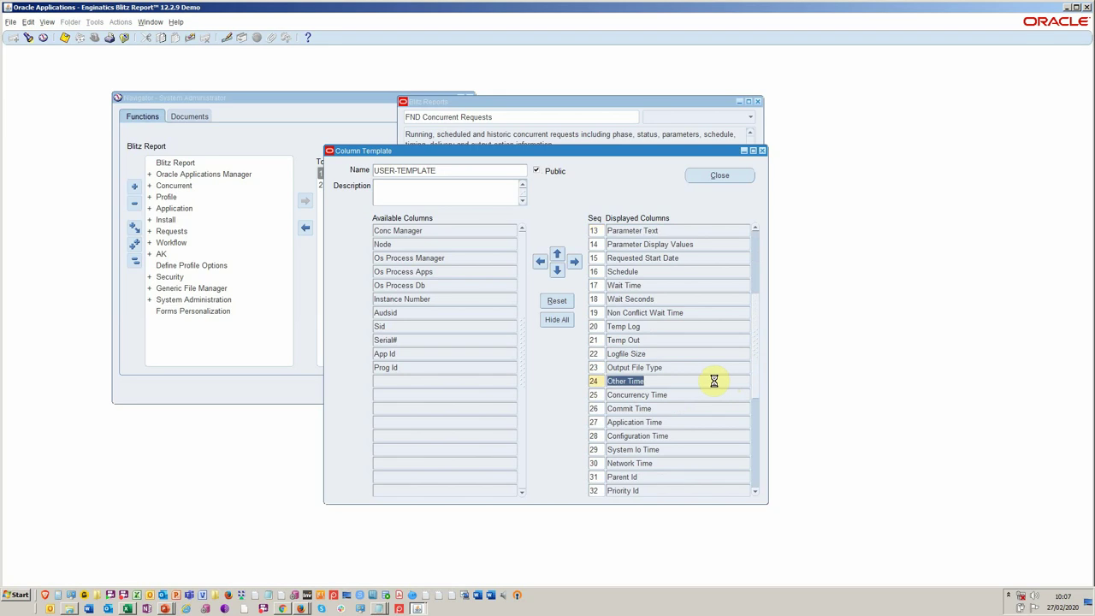
{"action": "left_click", "coordinate": [539, 261]}
{"action": "left_click", "coordinate": [540, 261]}
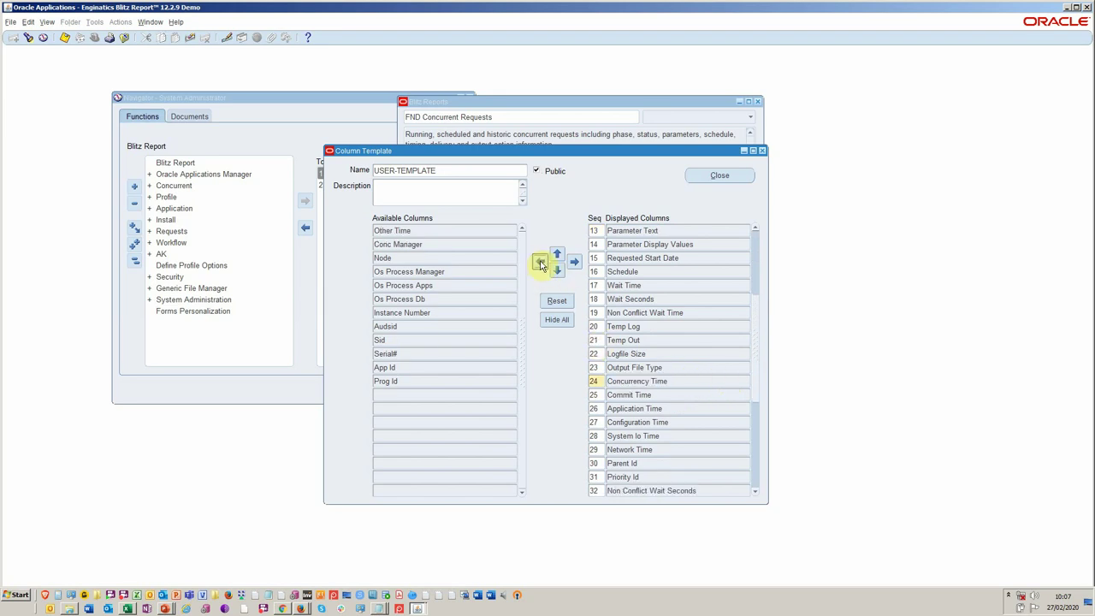
{"action": "left_click", "coordinate": [540, 261]}
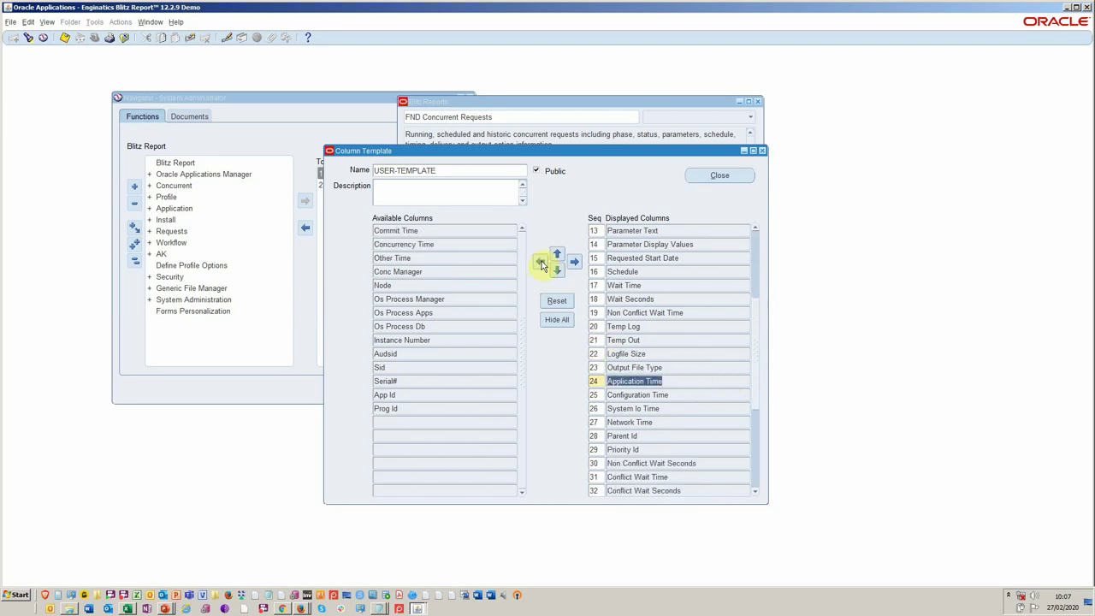
{"action": "left_click", "coordinate": [541, 262]}
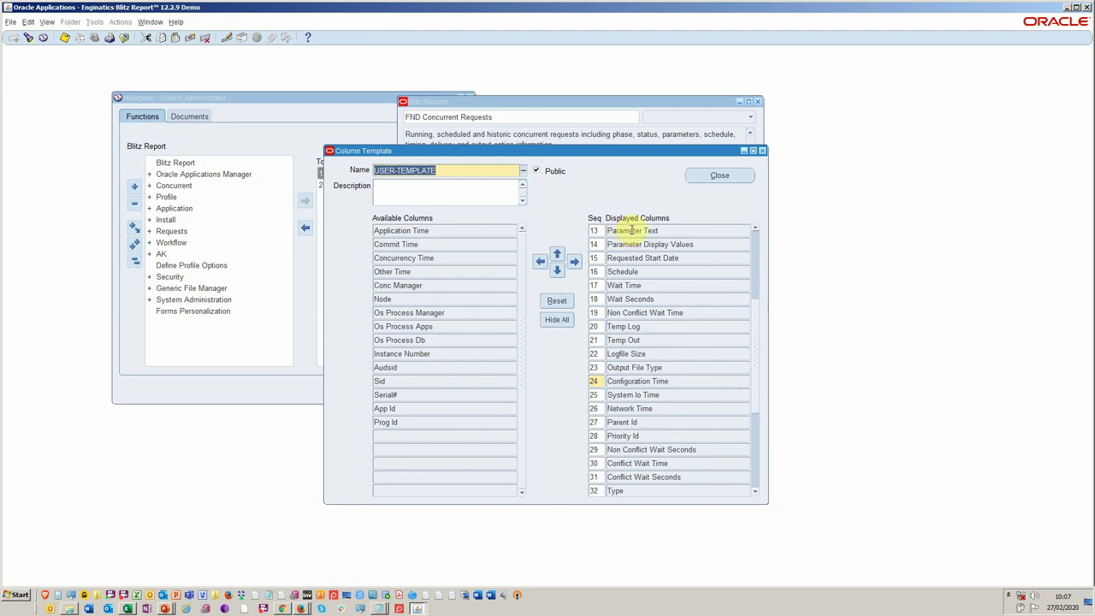
Return to the r1224a instance's Blitz Reports Setup, search for performance reports and load DBA SGA SQL Performance Summary.
{"action": "key", "text": "alt+Tab"}
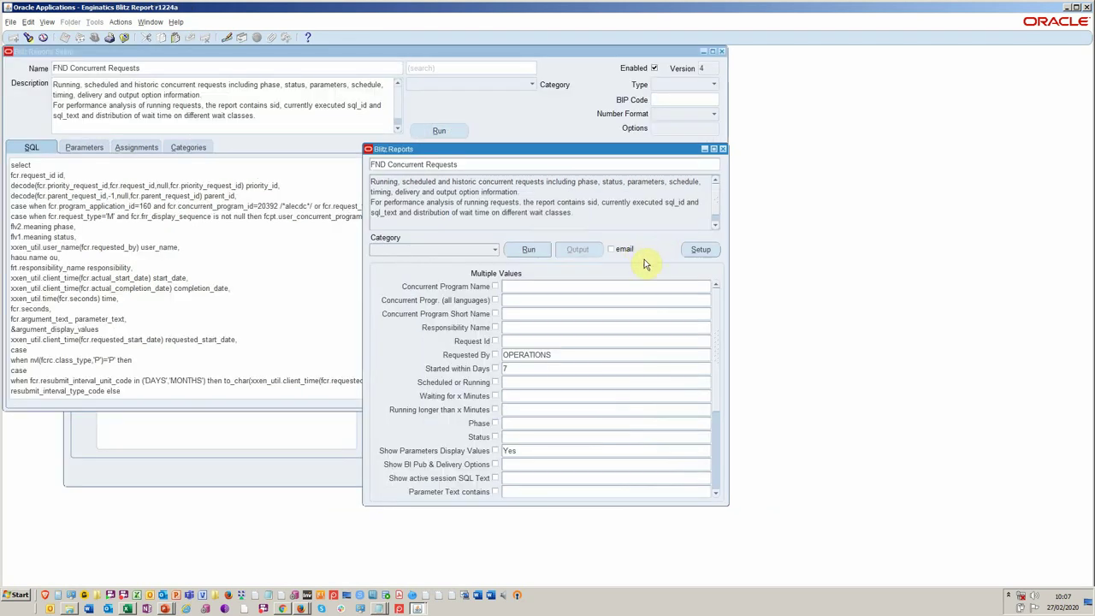
{"action": "left_click", "coordinate": [724, 150]}
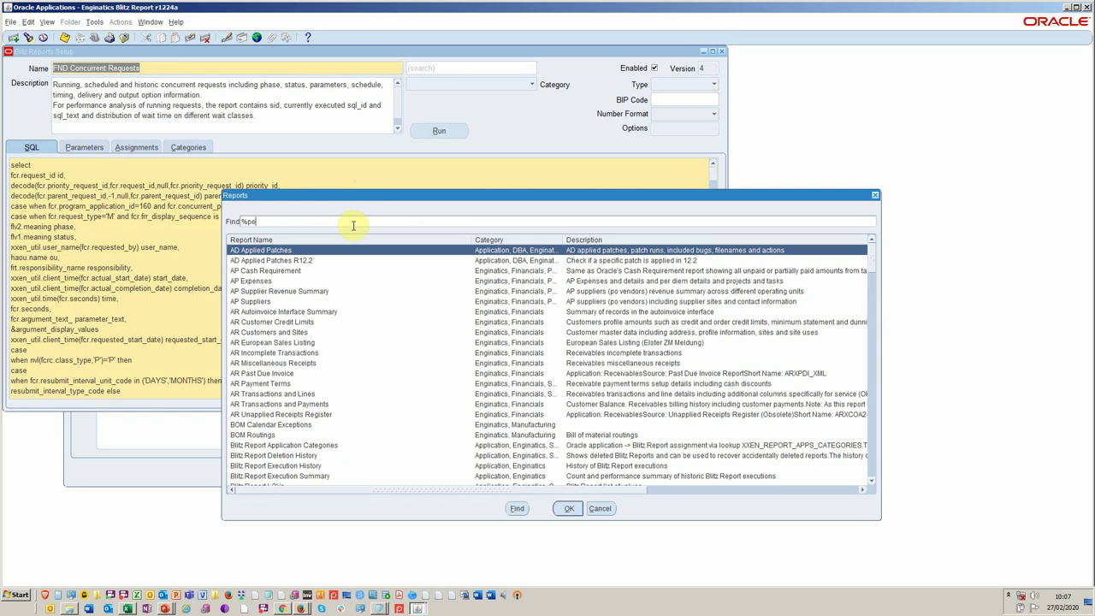
{"action": "key", "text": "Return"}
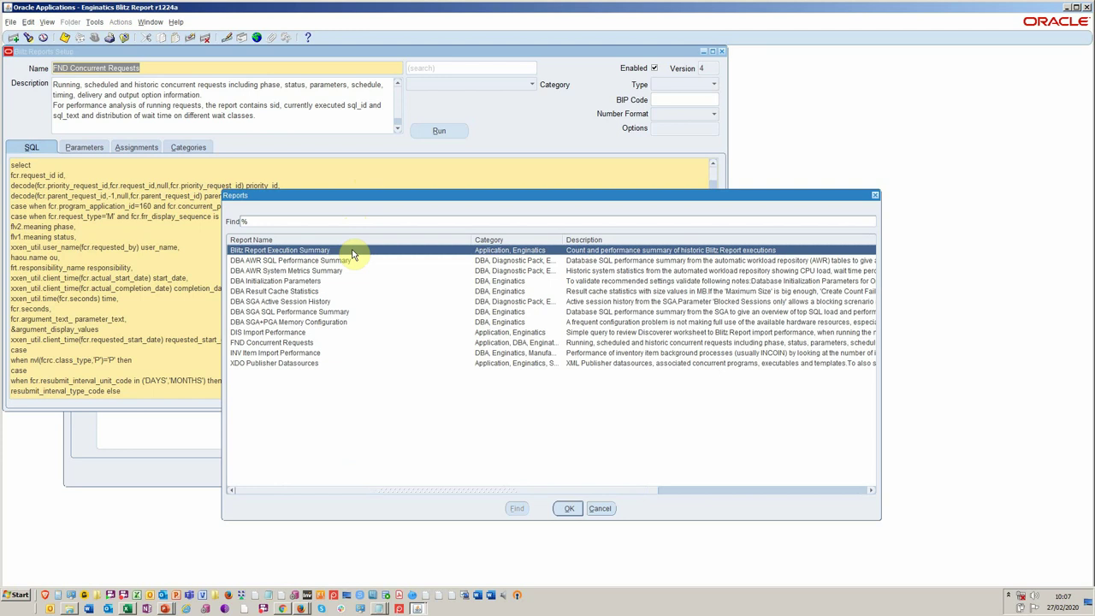
{"action": "left_click", "coordinate": [349, 313]}
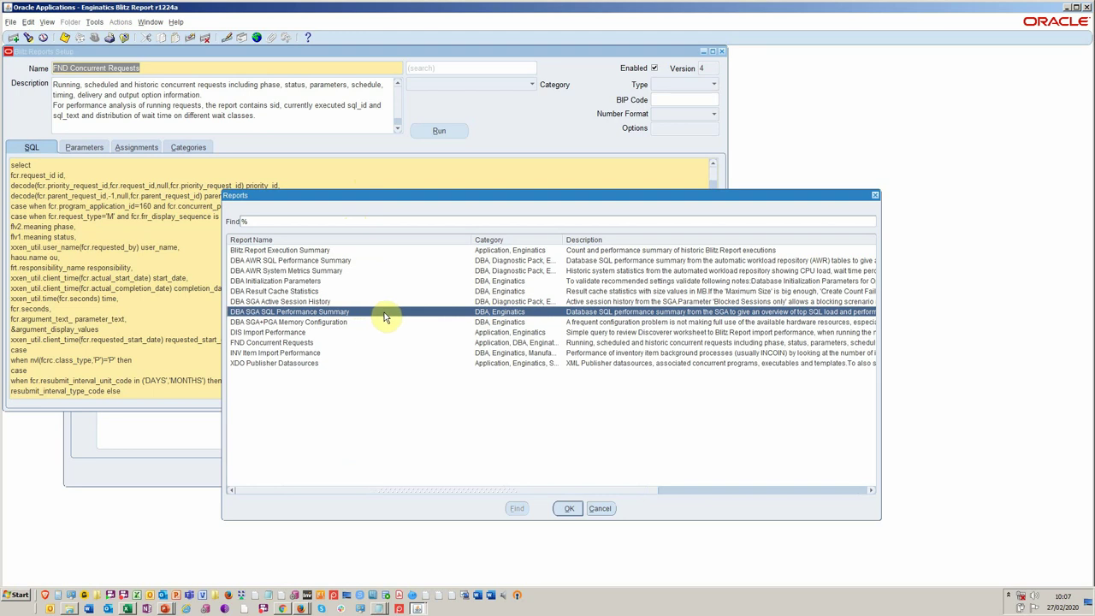
{"action": "double_click", "coordinate": [384, 313]}
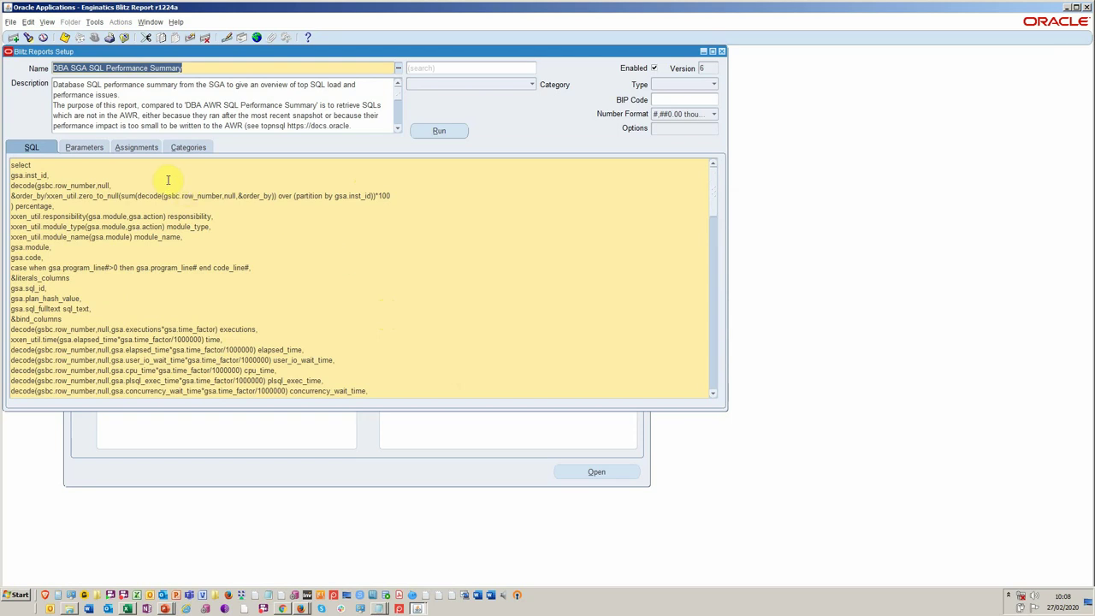
Review the parameters of DBA SGA SQL Performance Summary and run the report without parameter values to get its Excel output.
{"action": "left_click", "coordinate": [84, 147]}
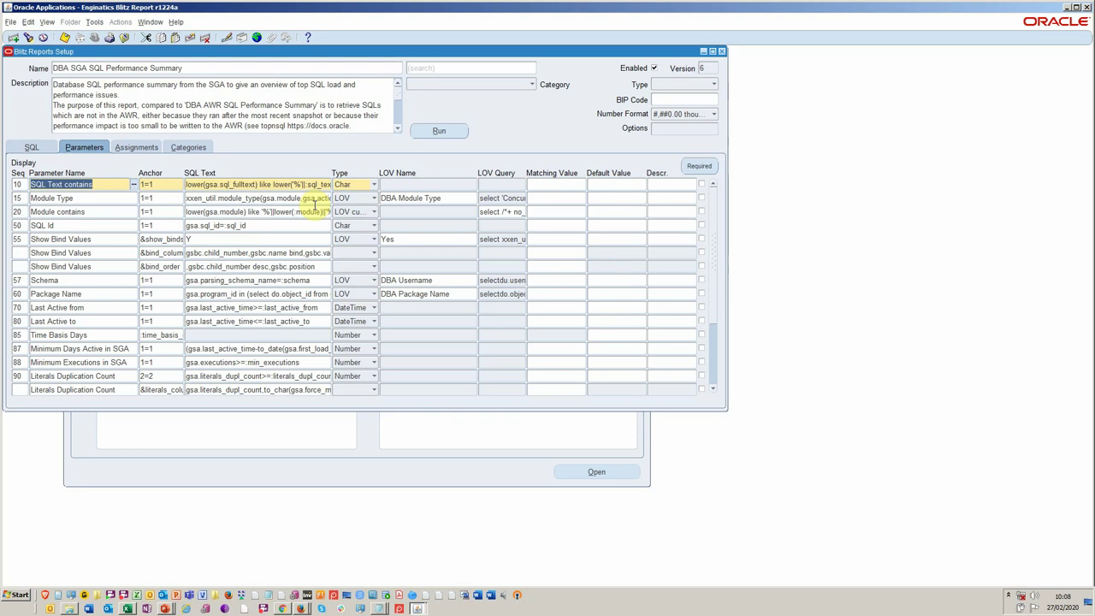
{"action": "left_click", "coordinate": [455, 134]}
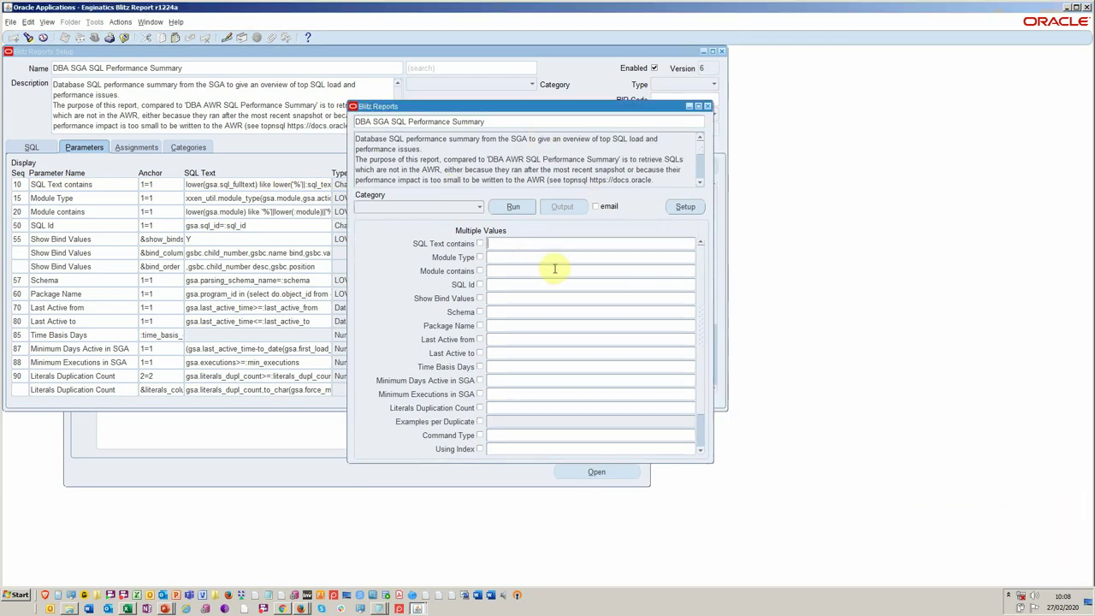
{"action": "left_click", "coordinate": [522, 213]}
{"action": "left_click", "coordinate": [529, 245]}
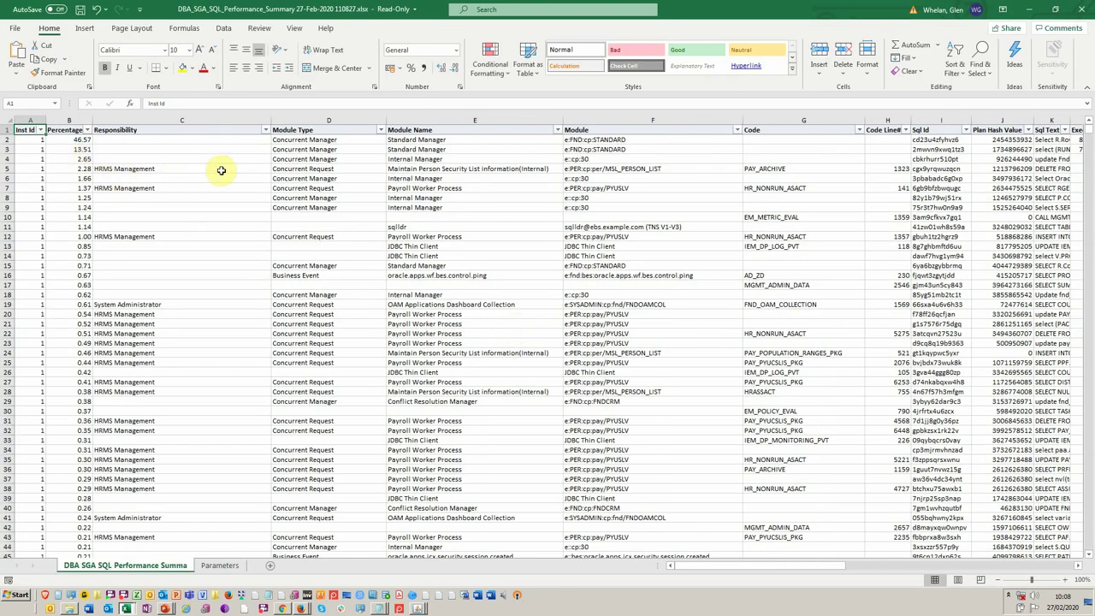
Examine the first SQL entry in the Excel output across Module Name, Module, Code, Sql Id, SQL Text and Executions.
{"action": "left_click", "coordinate": [479, 141]}
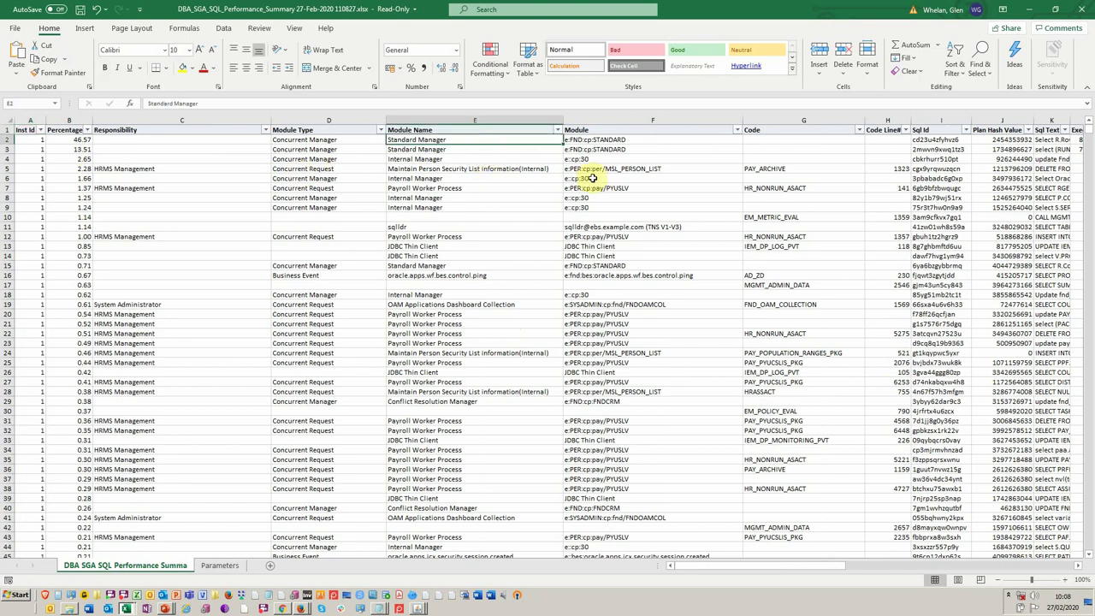
{"action": "key", "text": "Right"}
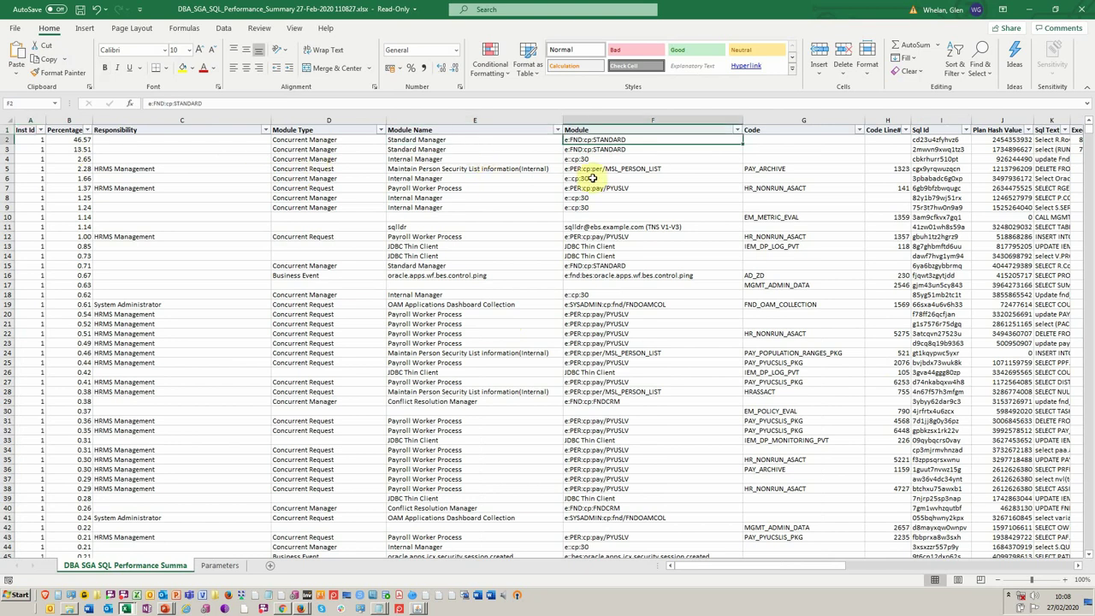
{"action": "key", "text": "Left"}
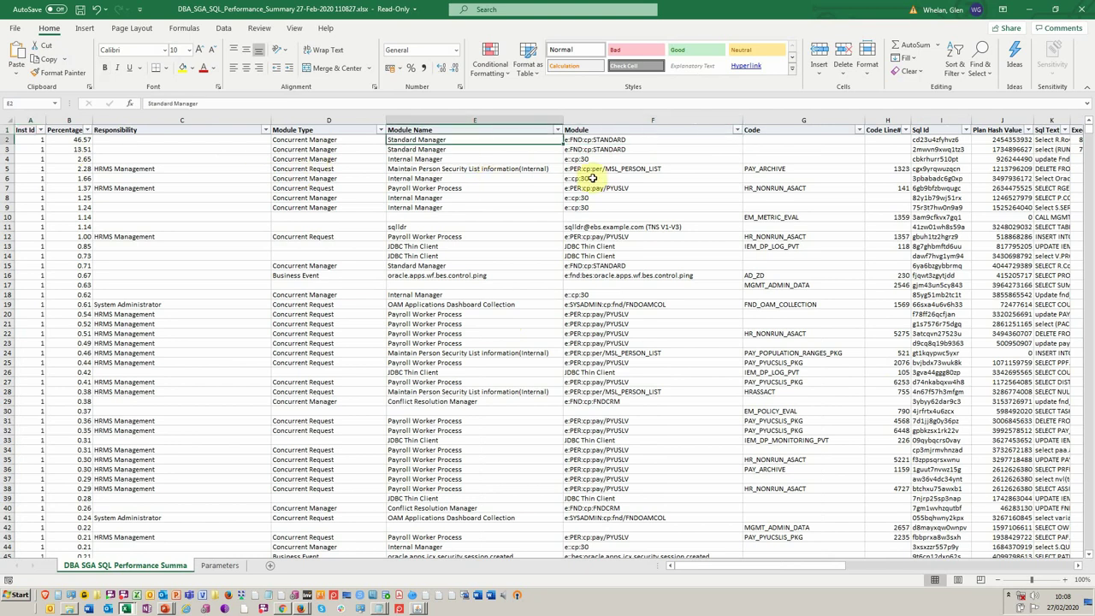
{"action": "key", "text": "Right"}
{"action": "key", "text": "Right"}
{"action": "key", "text": "Right"}
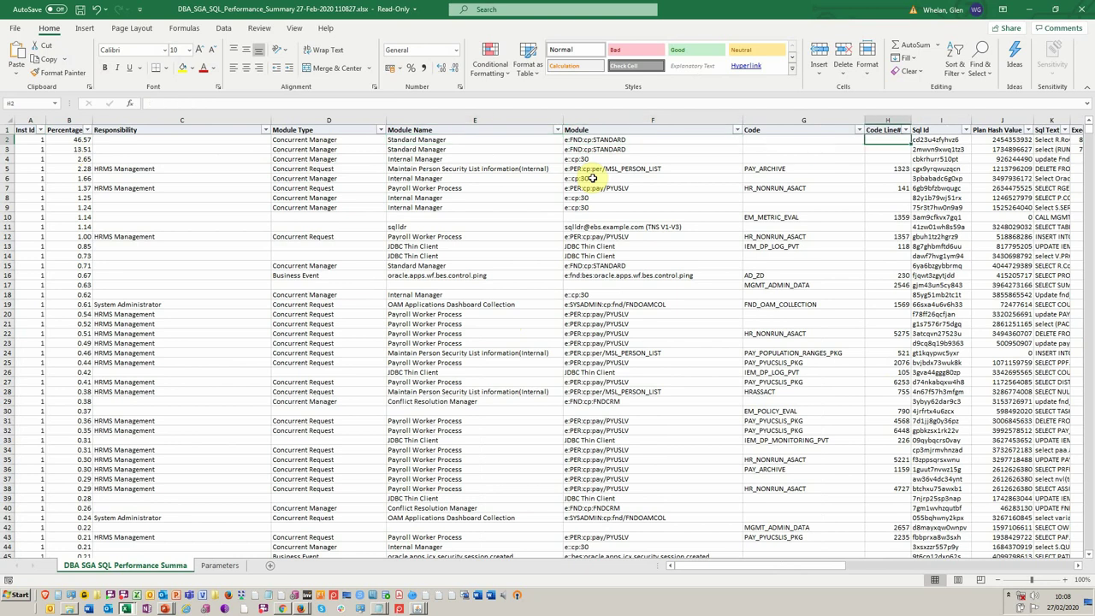
{"action": "key", "text": "Right"}
{"action": "key", "text": "Right"}
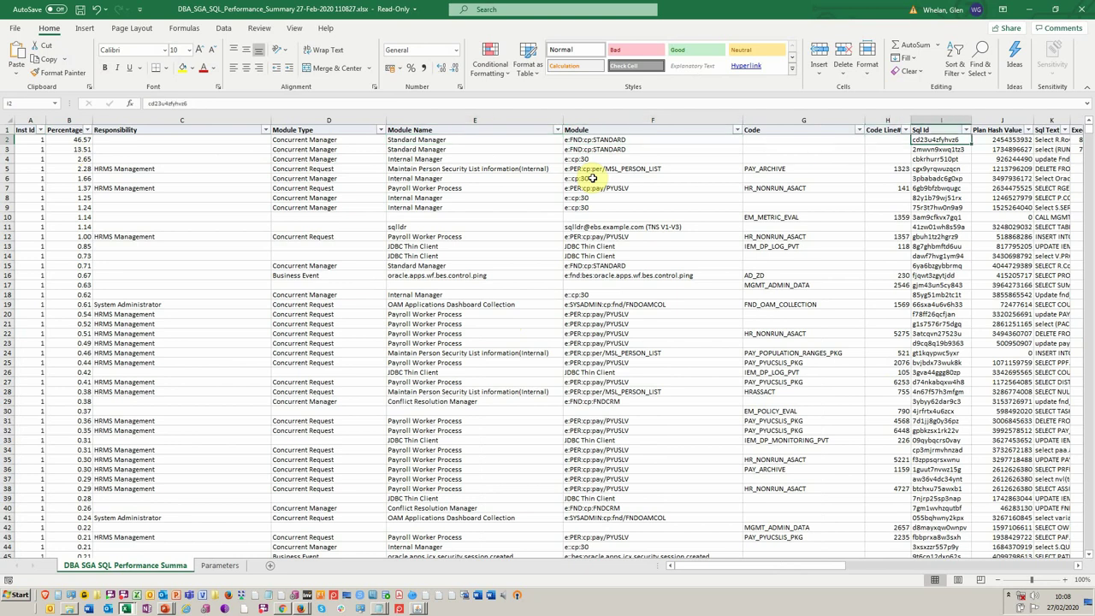
{"action": "key", "text": "Right"}
{"action": "key", "text": "Right"}
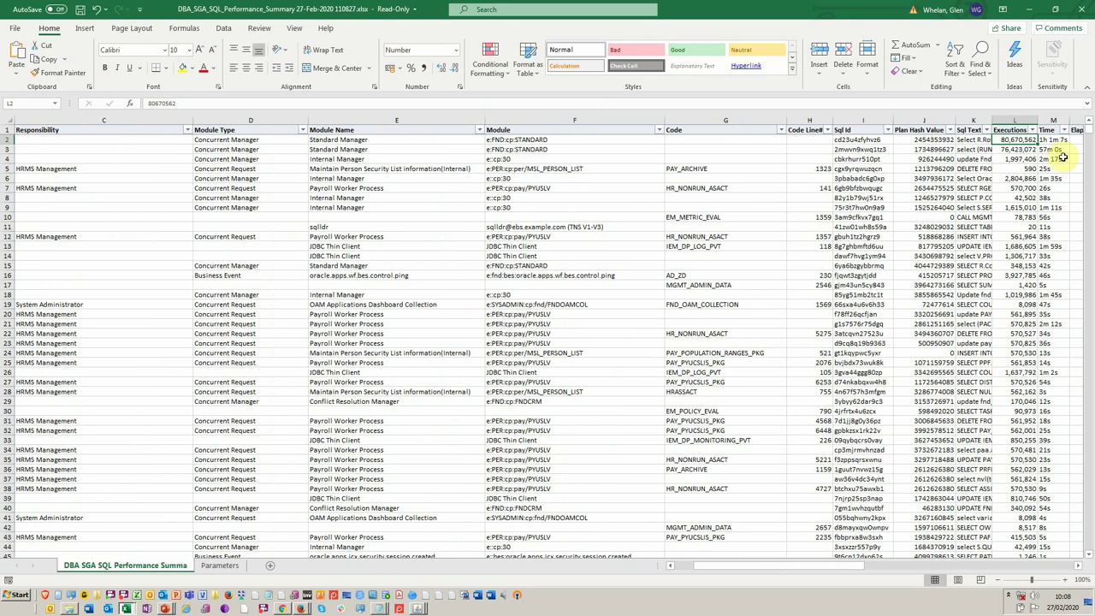
Collapse columns H to J in the Excel output, then widen the Sql Text column and wrap its text to show the full statements.
{"action": "left_click_drag", "start_coordinate": [957, 118], "coordinate": [784, 116]}
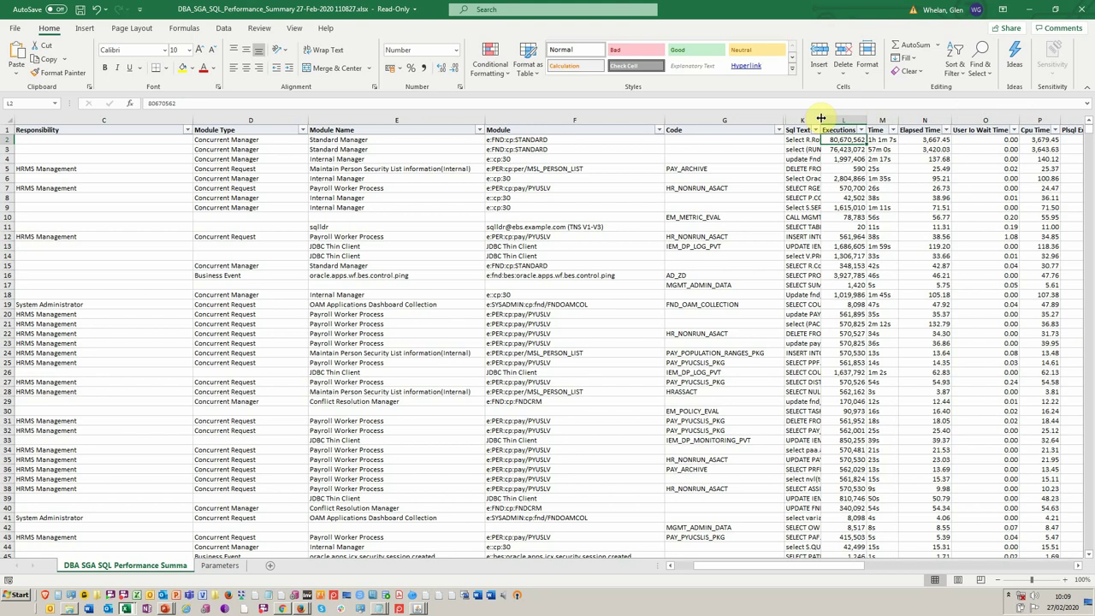
{"action": "left_click_drag", "start_coordinate": [826, 117], "coordinate": [951, 116]}
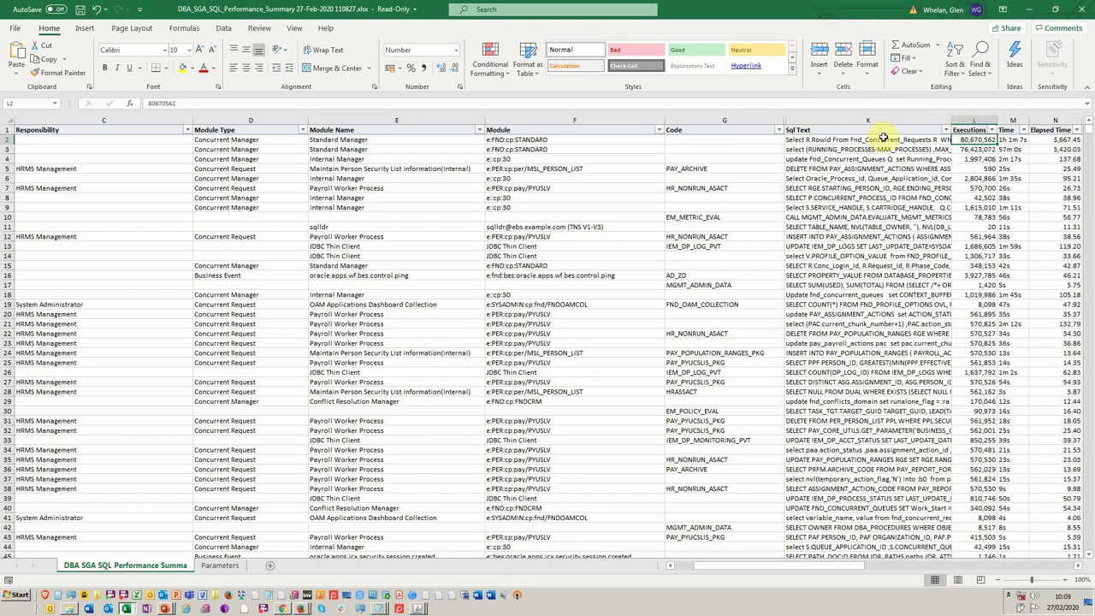
{"action": "left_click", "coordinate": [884, 120]}
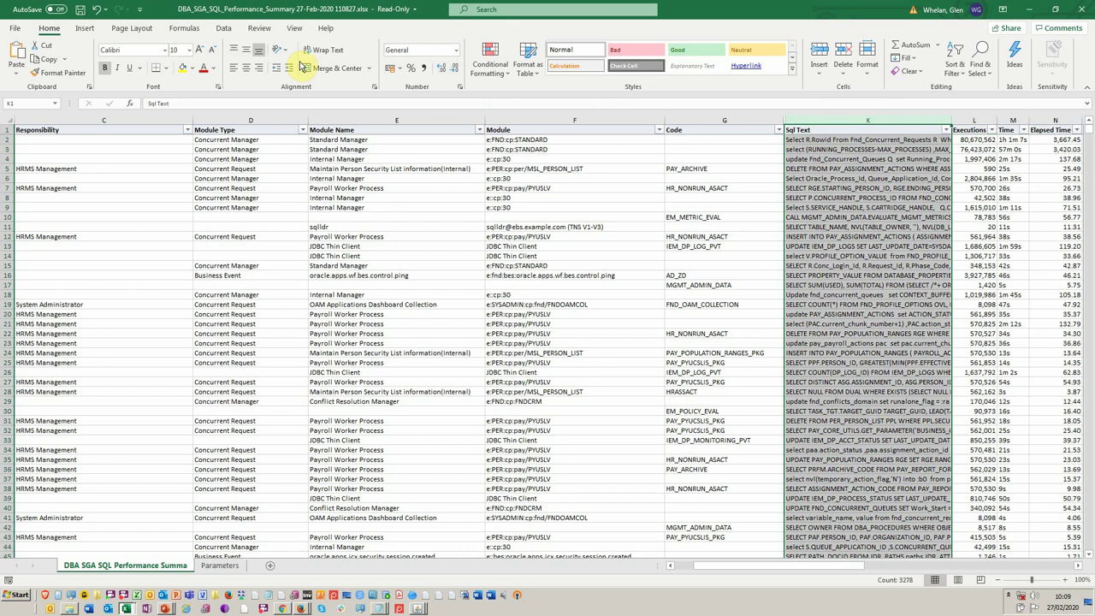
{"action": "left_click", "coordinate": [325, 50]}
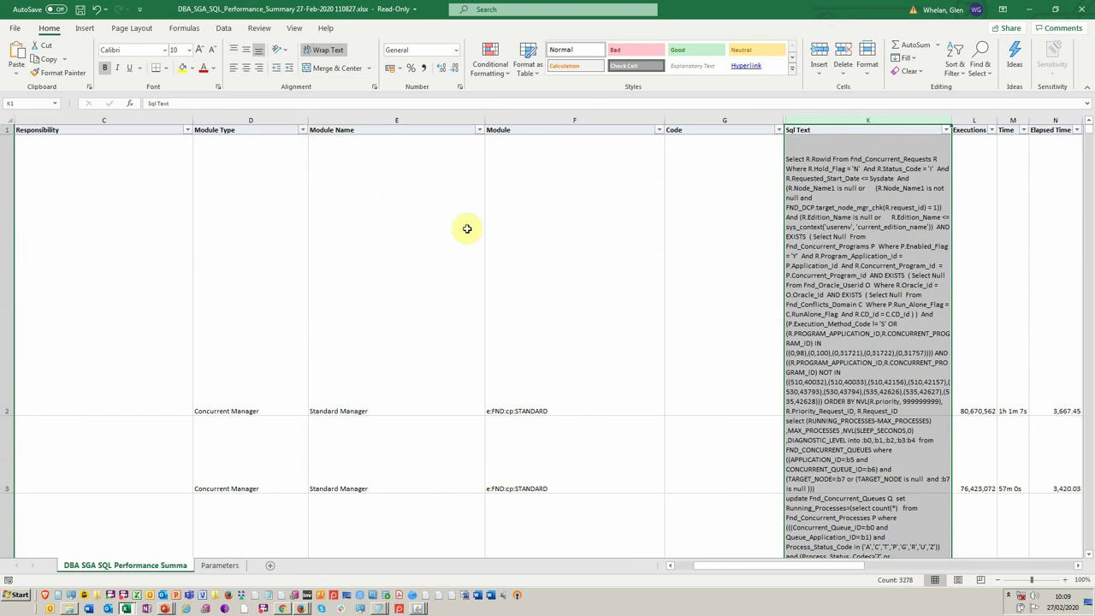
Switch back to Oracle Applications with the Blitz Reports window for DBA SGA SQL Performance Summary.
{"action": "key", "text": "alt+Tab"}
{"action": "key", "text": "alt+Tab"}
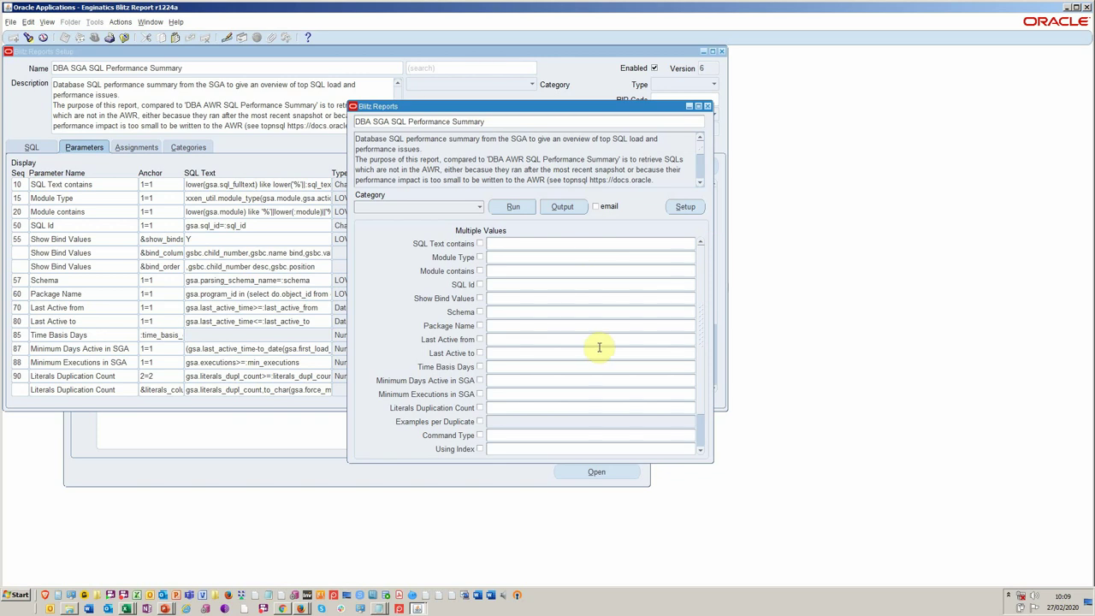
{"action": "key", "text": "alt+Tab"}
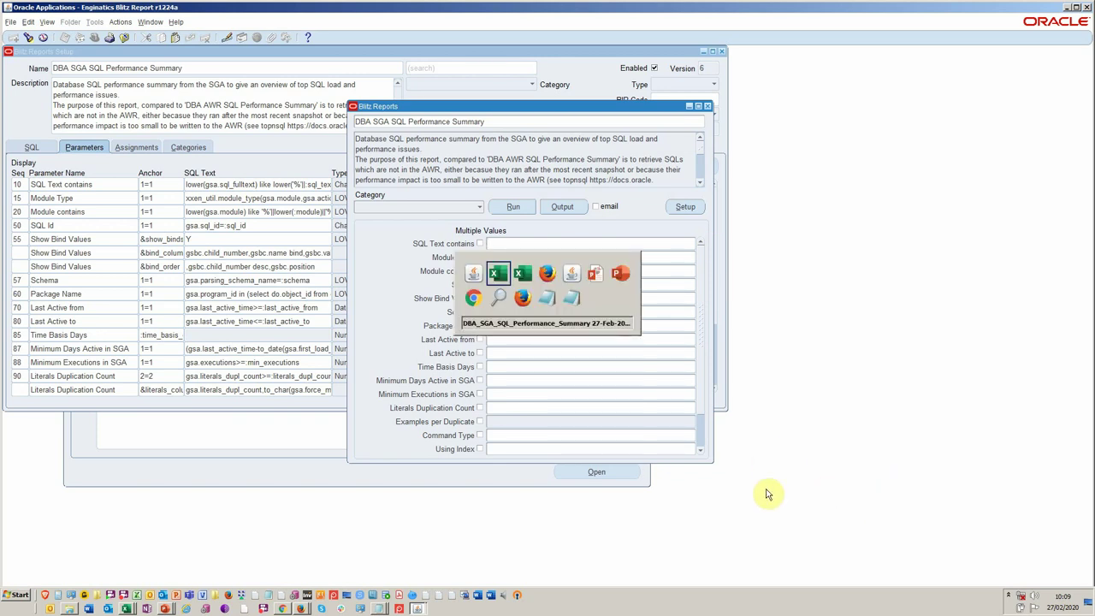
{"action": "left_click", "coordinate": [1010, 597]}
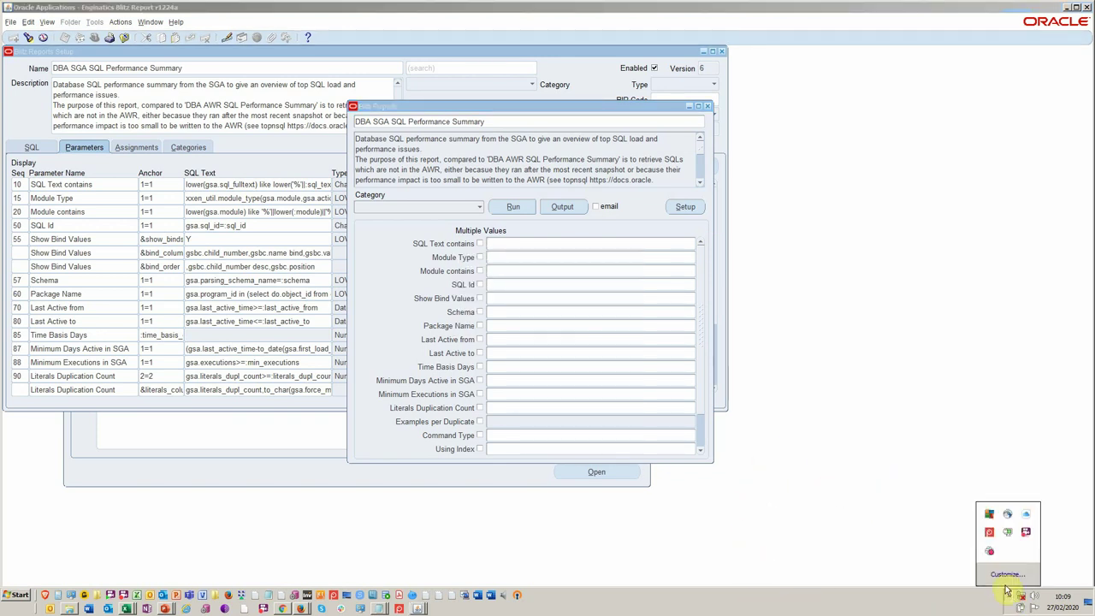
{"action": "right_click", "coordinate": [1027, 534]}
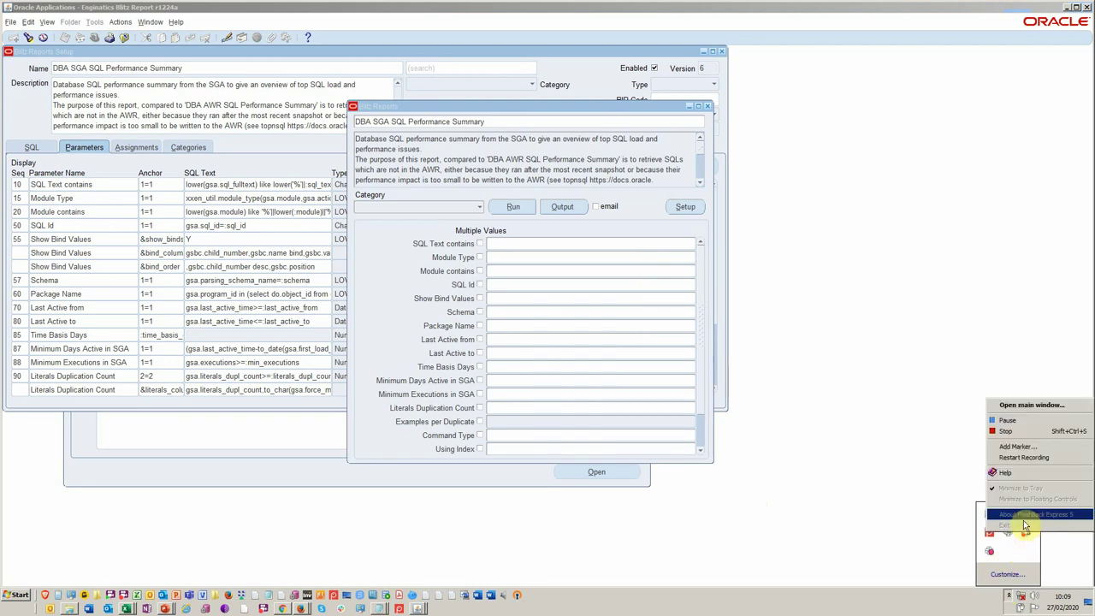